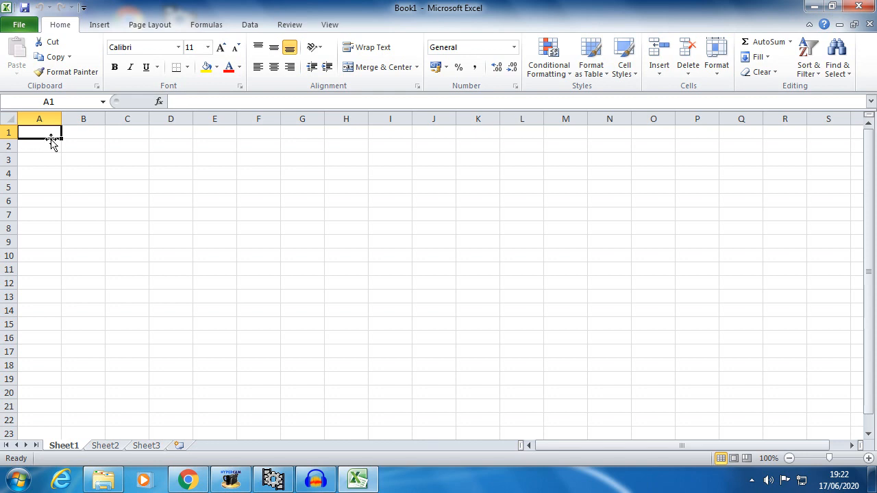
{"action": "type", "text": "prices"}
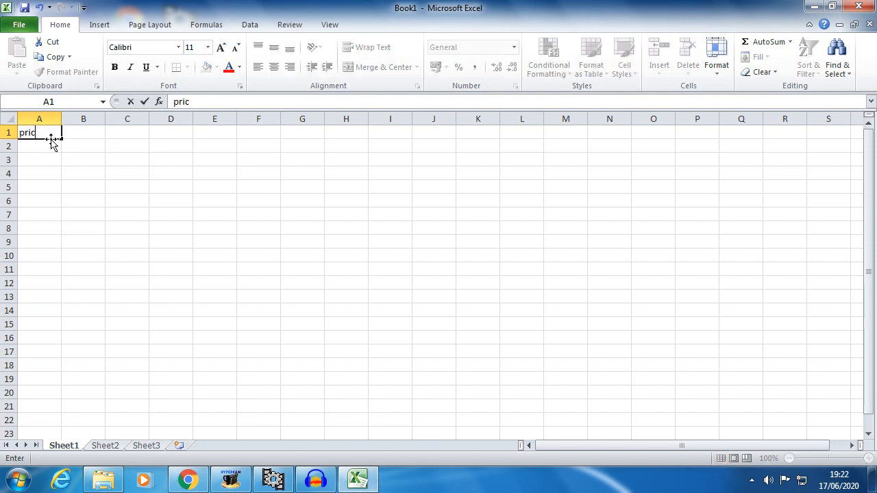
{"action": "key", "text": "BackSpace"}
{"action": "key", "text": "BackSpace"}
{"action": "key", "text": "BackSpace"}
{"action": "key", "text": "BackSpace"}
{"action": "key", "text": "BackSpace"}
{"action": "key", "text": "BackSpace"}
Enter the column heading PRICES in cell A3
{"action": "key", "text": "Return"}
{"action": "key", "text": "Return"}
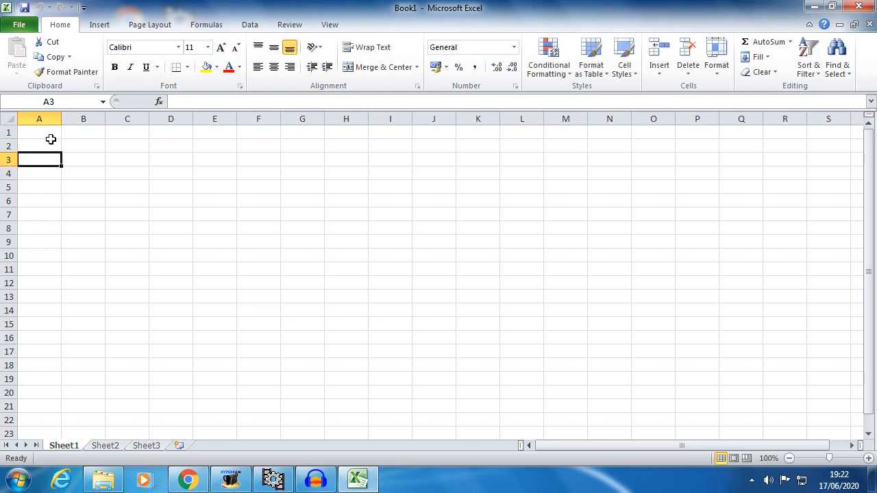
{"action": "type", "text": "PRICES"}
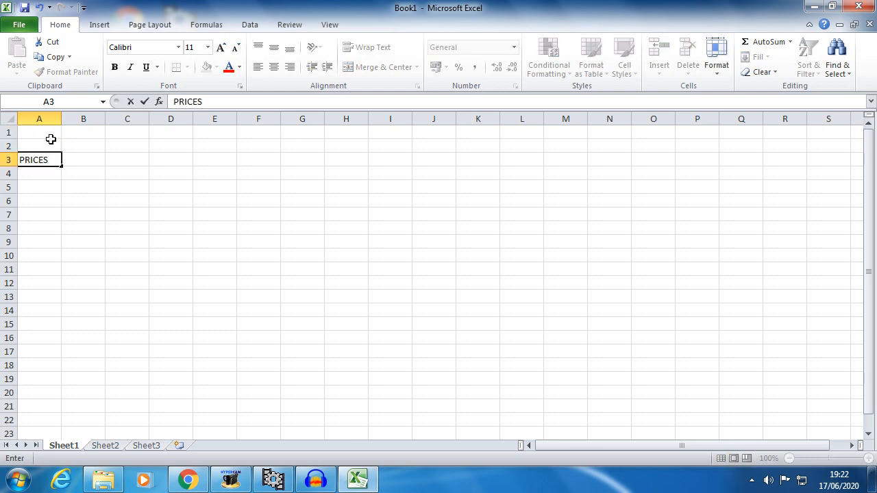
{"action": "key", "text": "Return"}
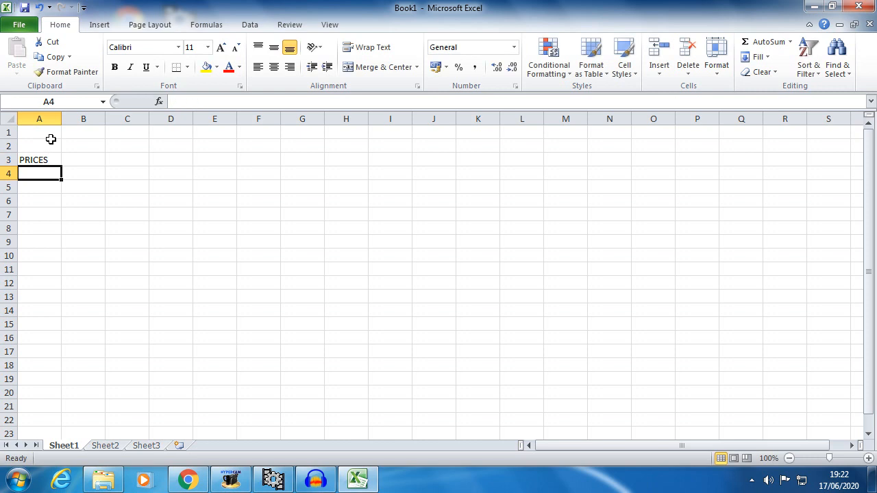
Fill cells A4 to A9 under PRICES with 100, 200, 250, 340, 470 and 69
{"action": "type", "text": "100"}
{"action": "key", "text": "Return"}
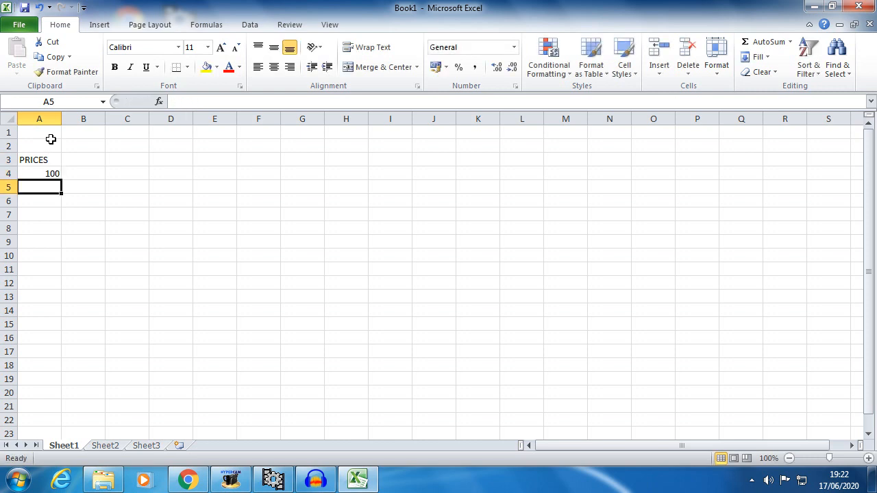
{"action": "type", "text": "200"}
{"action": "key", "text": "Return"}
{"action": "type", "text": "250"}
{"action": "key", "text": "Return"}
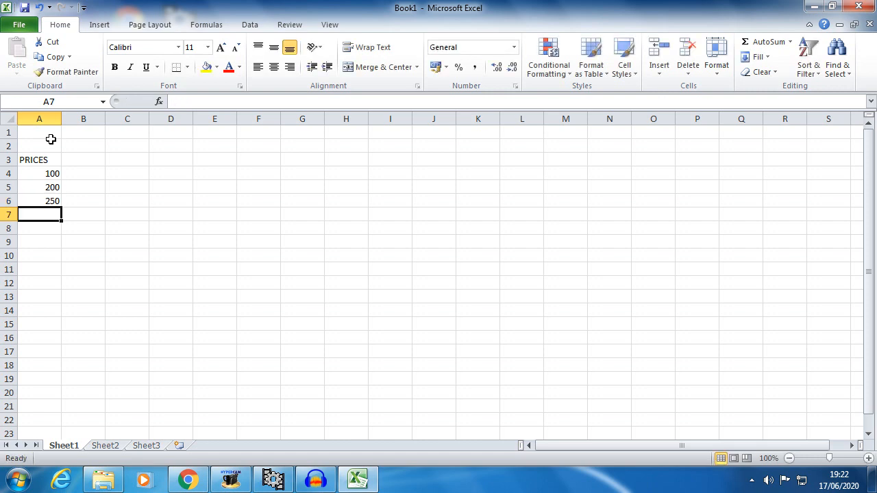
{"action": "type", "text": "340"}
{"action": "key", "text": "Return"}
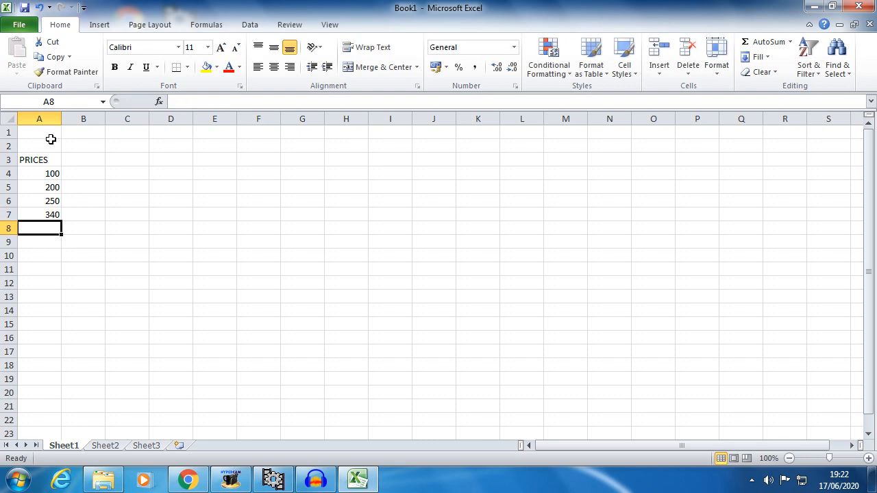
{"action": "type", "text": "470"}
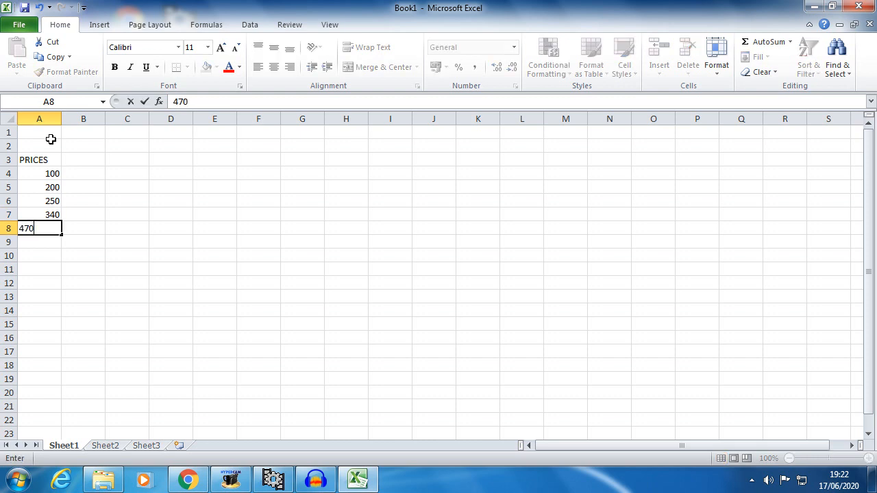
{"action": "key", "text": "Return"}
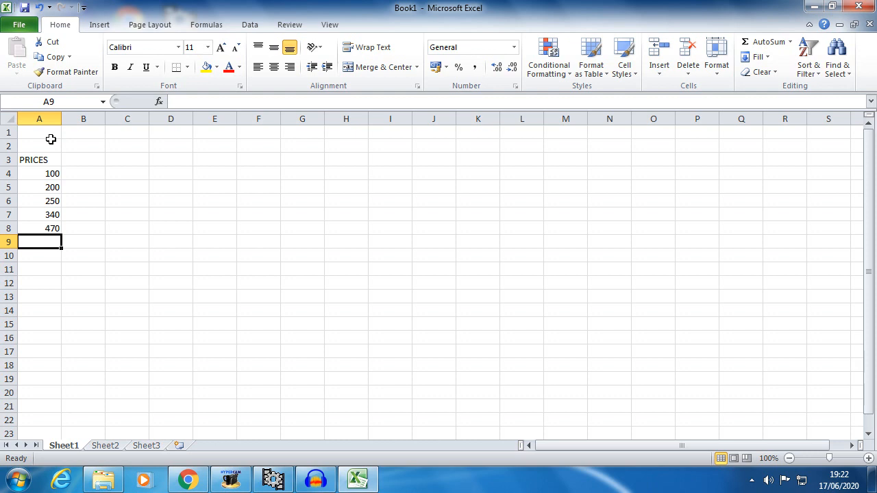
{"action": "type", "text": "69"}
{"action": "key", "text": "Return"}
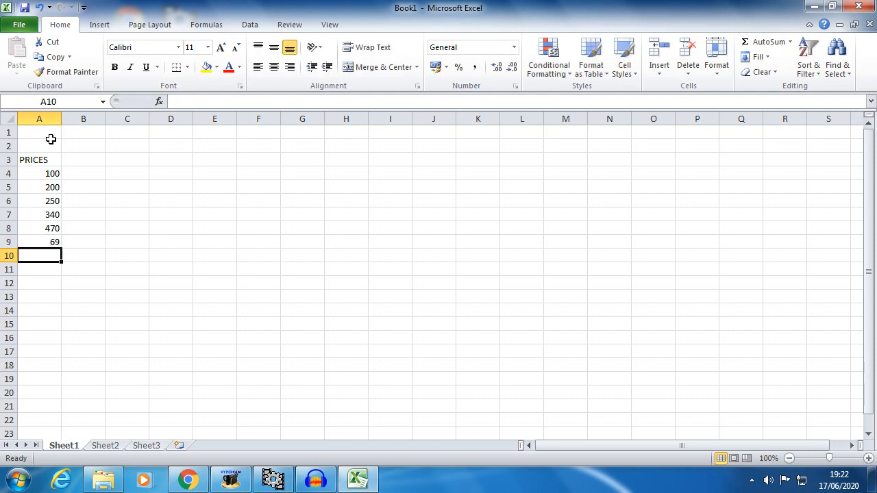
Enter the heading % CHANGE in cell B3 and widen column B to fit it
{"action": "key", "text": "Up"}
{"action": "key", "text": "Up"}
{"action": "key", "text": "Up"}
{"action": "key", "text": "Up"}
{"action": "key", "text": "Up"}
{"action": "key", "text": "Up"}
{"action": "key", "text": "Up"}
{"action": "key", "text": "Right"}
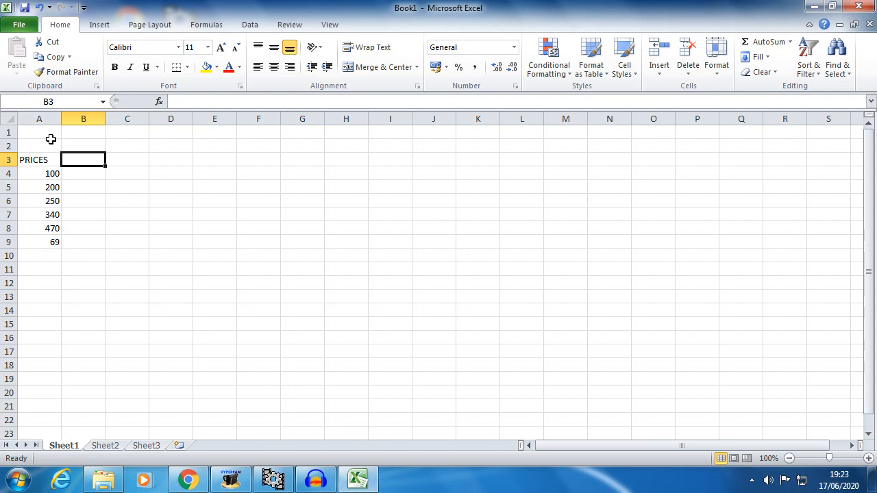
{"action": "type", "text": "% CHANGE"}
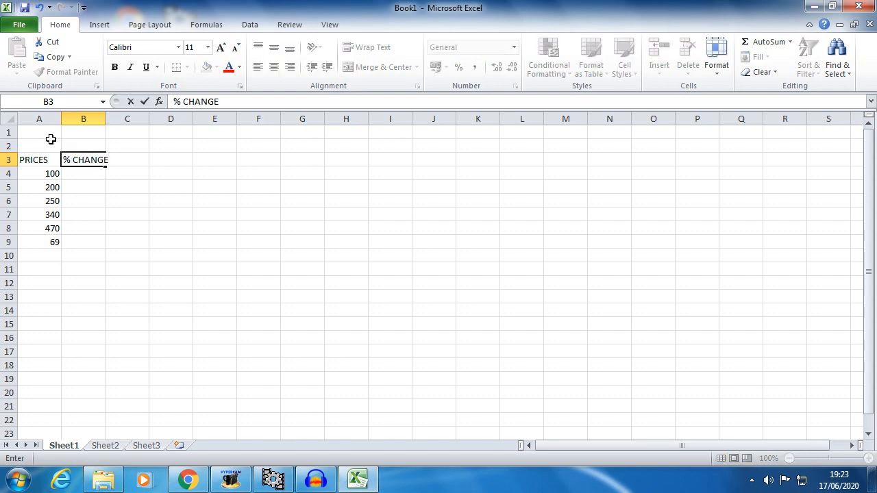
{"action": "key", "text": "Return"}
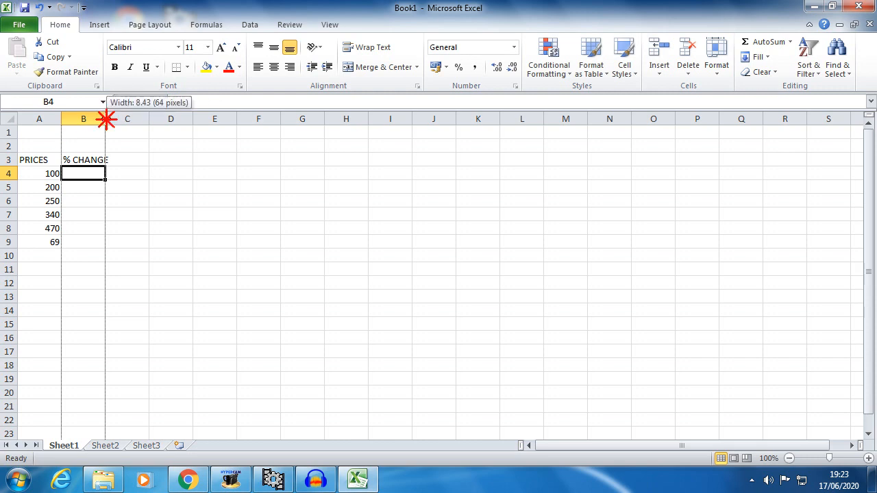
{"action": "left_click_drag", "start_coordinate": [104, 120], "coordinate": [120, 120]}
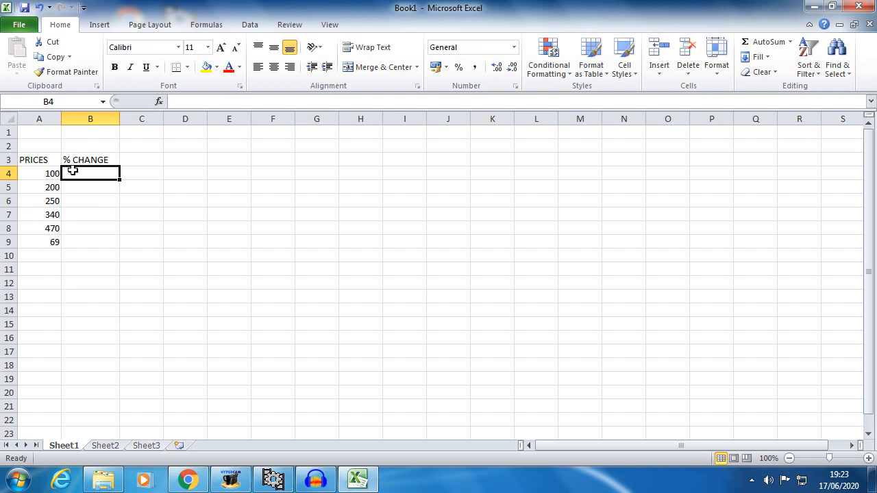
Enter 5 as the % CHANGE value in cell B4 for the first price
{"action": "type", "text": "5"}
{"action": "left_click", "coordinate": [87, 199]}
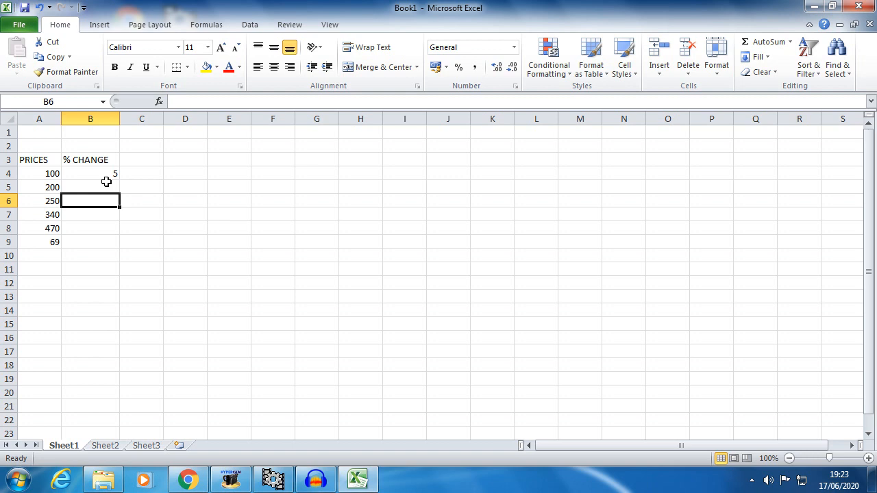
{"action": "left_click", "coordinate": [141, 173]}
Enter the heading NEW PRICE in cell C3 and widen column C to fit it
{"action": "left_click", "coordinate": [136, 157]}
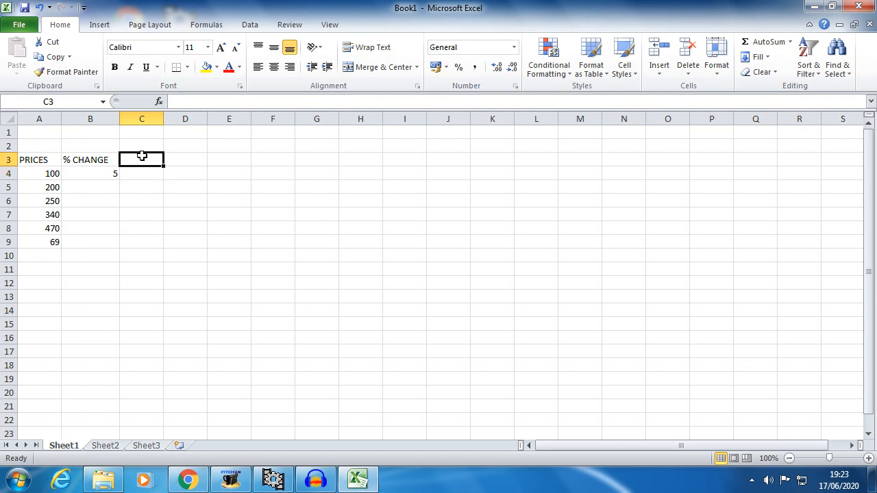
{"action": "type", "text": "NE"}
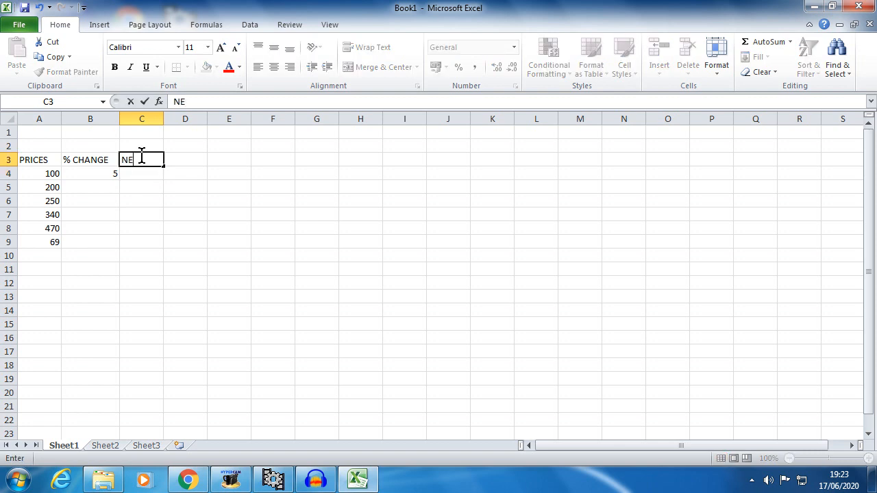
{"action": "type", "text": "W PRICE"}
{"action": "key", "text": "Return"}
{"action": "left_click_drag", "start_coordinate": [163, 117], "coordinate": [185, 118]}
{"action": "left_click", "coordinate": [96, 187]}
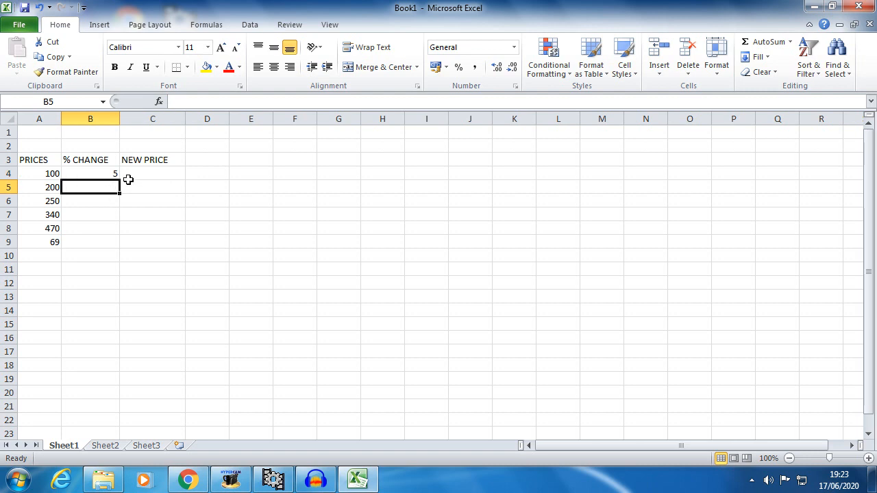
Move the NEW PRICE heading from cell C3 to cell D3
{"action": "left_click", "coordinate": [150, 173]}
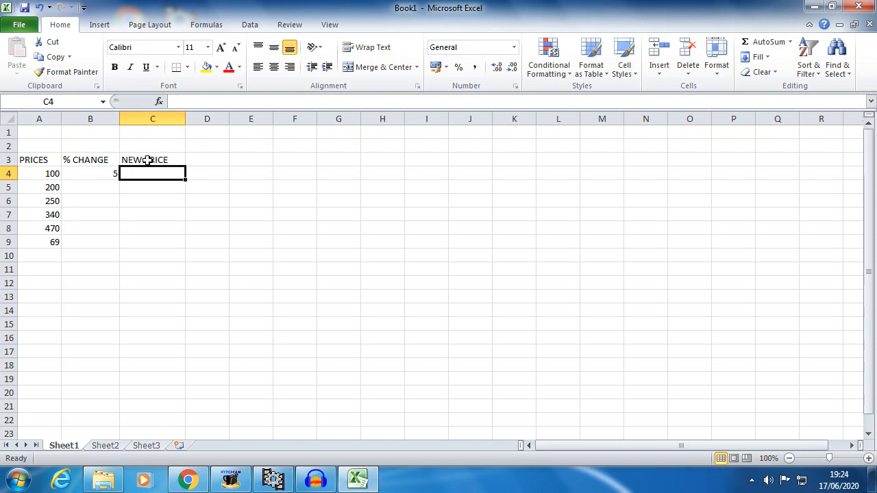
{"action": "left_click", "coordinate": [147, 159]}
{"action": "left_click", "coordinate": [150, 158]}
{"action": "left_click_drag", "start_coordinate": [151, 160], "coordinate": [198, 160]}
Enter the heading INCREASE/DECREASE in cell C3 and widen column C to fit it
{"action": "left_click", "coordinate": [157, 155]}
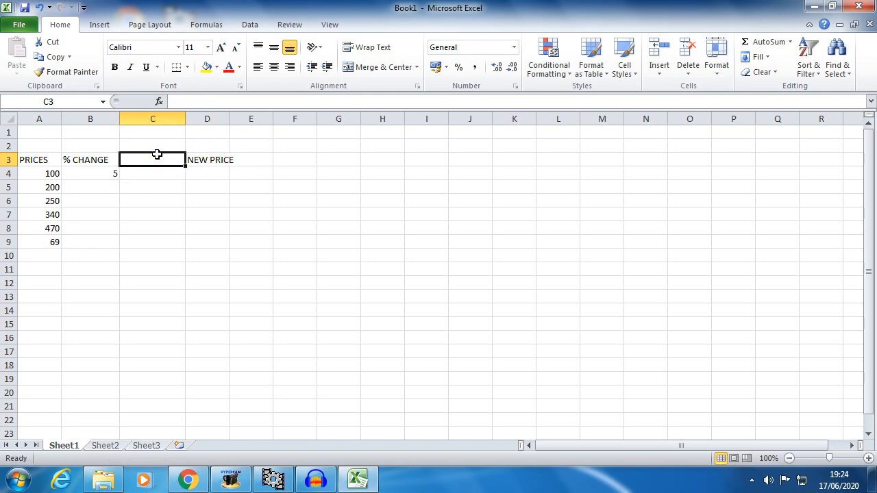
{"action": "type", "text": "INCREASE/DECREASE"}
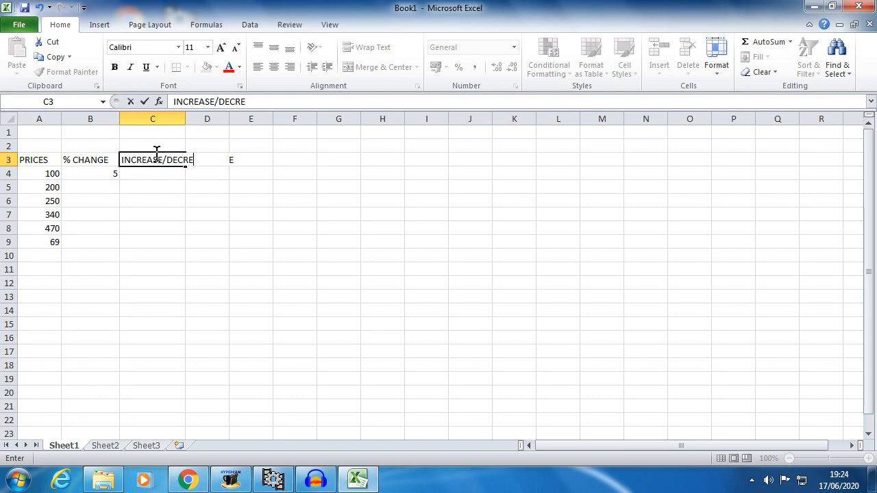
{"action": "key", "text": "Return"}
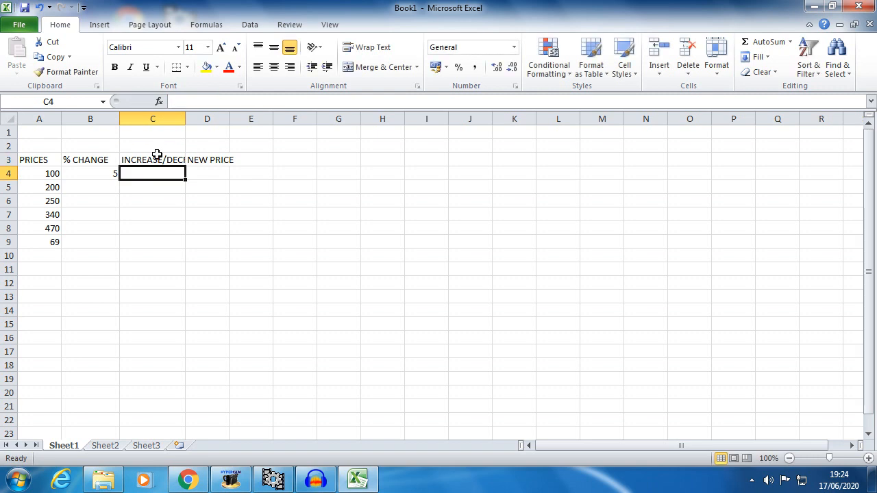
{"action": "left_click_drag", "start_coordinate": [183, 120], "coordinate": [245, 122]}
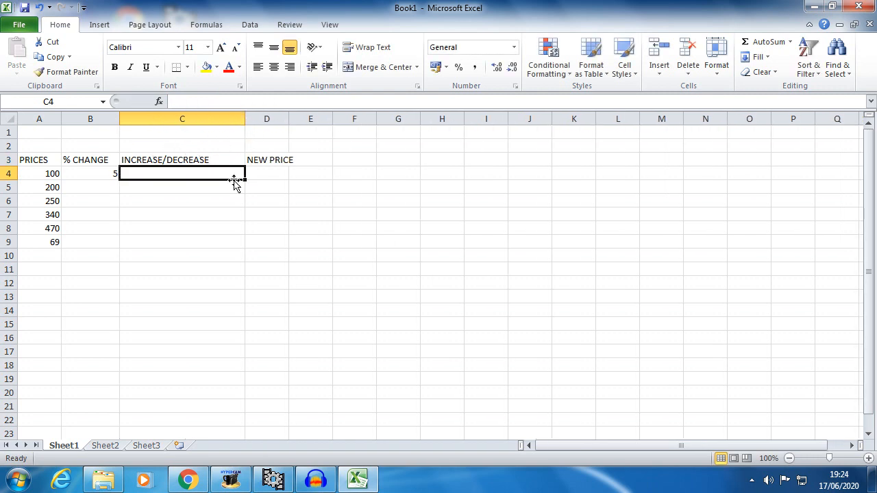
{"action": "left_click", "coordinate": [153, 172]}
{"action": "left_click", "coordinate": [42, 176]}
{"action": "left_click", "coordinate": [78, 175]}
{"action": "left_click", "coordinate": [41, 176]}
{"action": "left_click", "coordinate": [72, 175]}
{"action": "left_click", "coordinate": [56, 175]}
{"action": "left_click", "coordinate": [88, 177]}
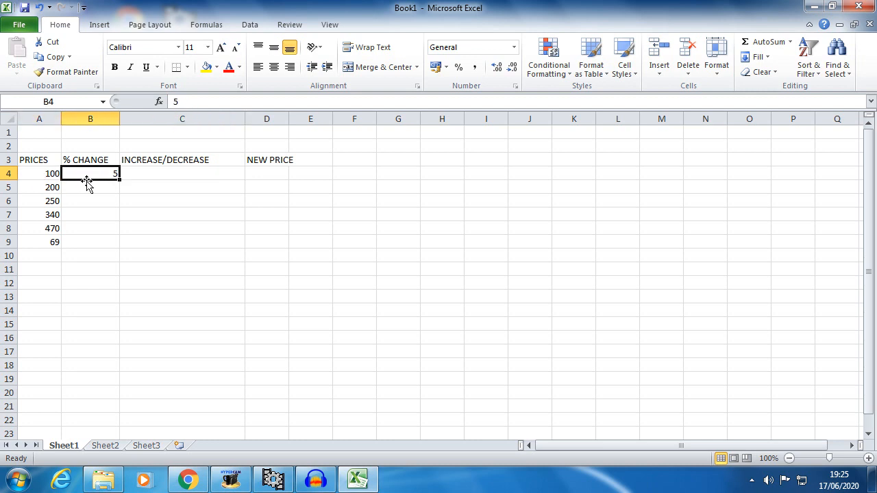
{"action": "left_click", "coordinate": [39, 173]}
{"action": "left_click", "coordinate": [73, 174]}
Enter the formula =A4*B4 in cell C4 to multiply the first price by its % change
{"action": "left_click", "coordinate": [146, 177]}
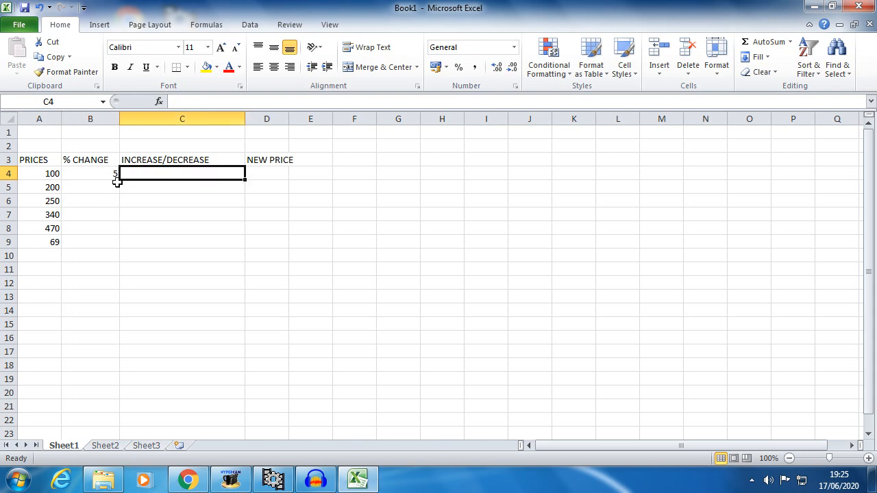
{"action": "type", "text": "="}
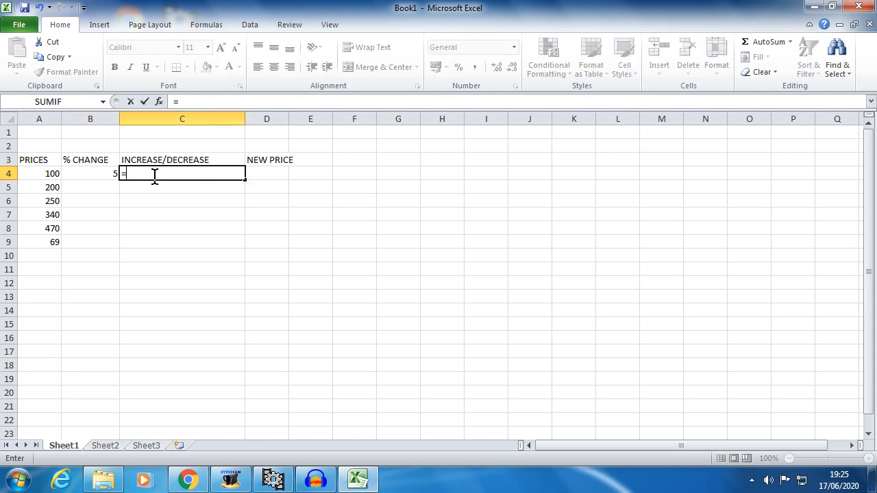
{"action": "left_click", "coordinate": [49, 174]}
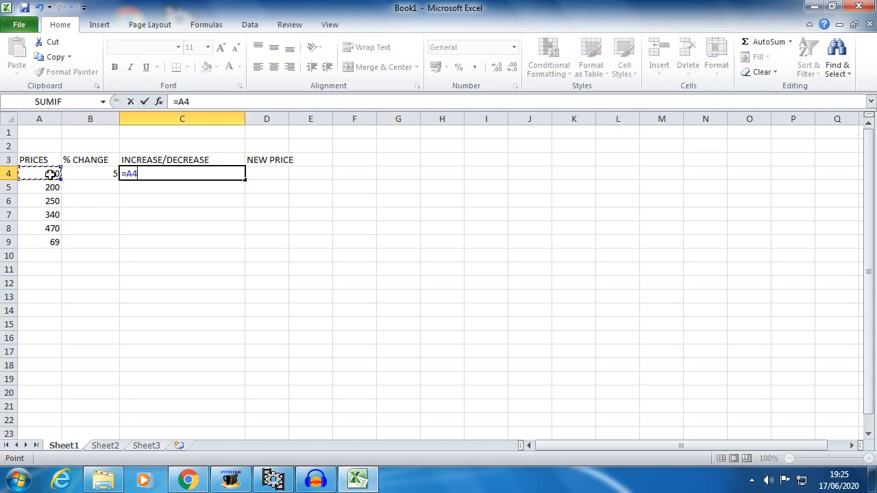
{"action": "type", "text": "*"}
{"action": "left_click", "coordinate": [100, 178]}
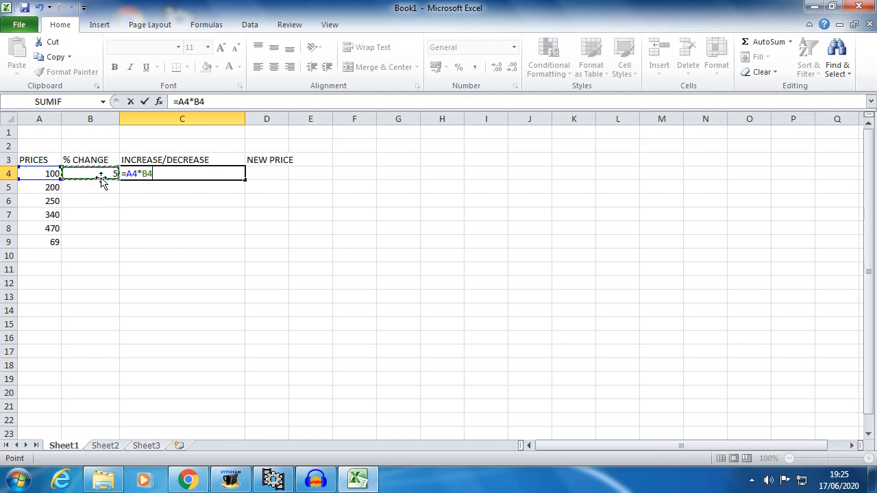
{"action": "key", "text": "Return"}
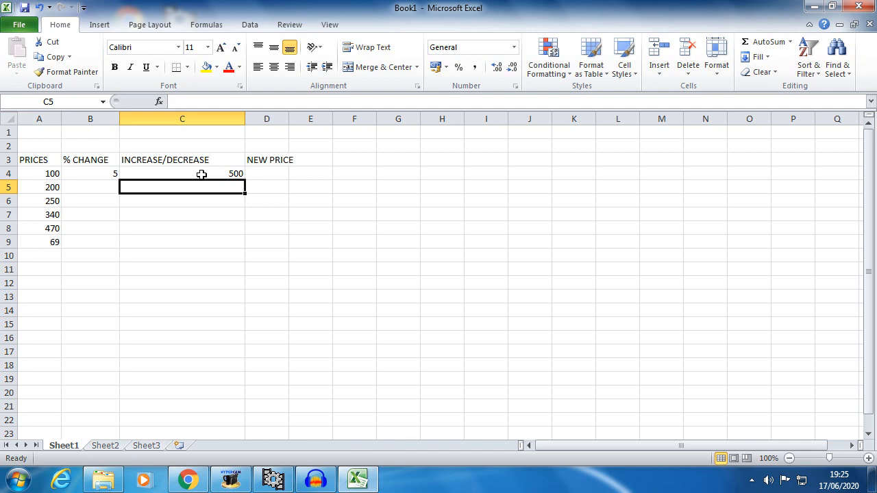
Format the % CHANGE value in cell B4 as Percentage with 2 decimal places
{"action": "left_click", "coordinate": [90, 174]}
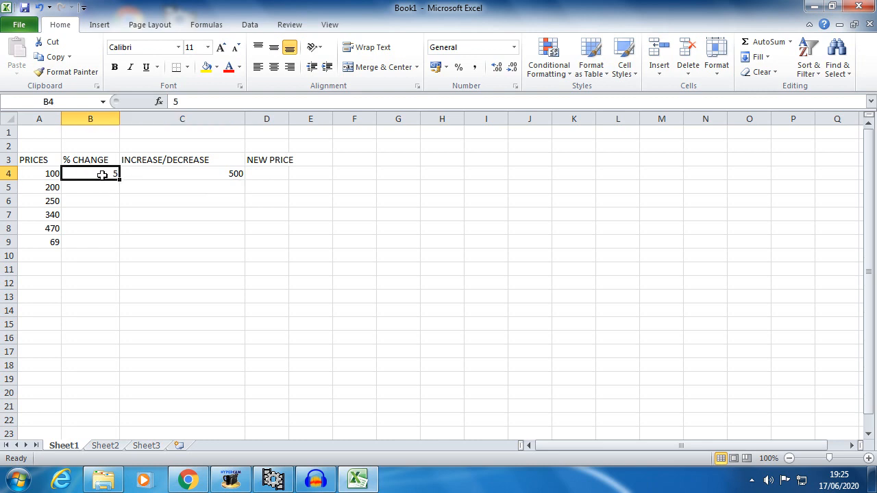
{"action": "left_click", "coordinate": [86, 158]}
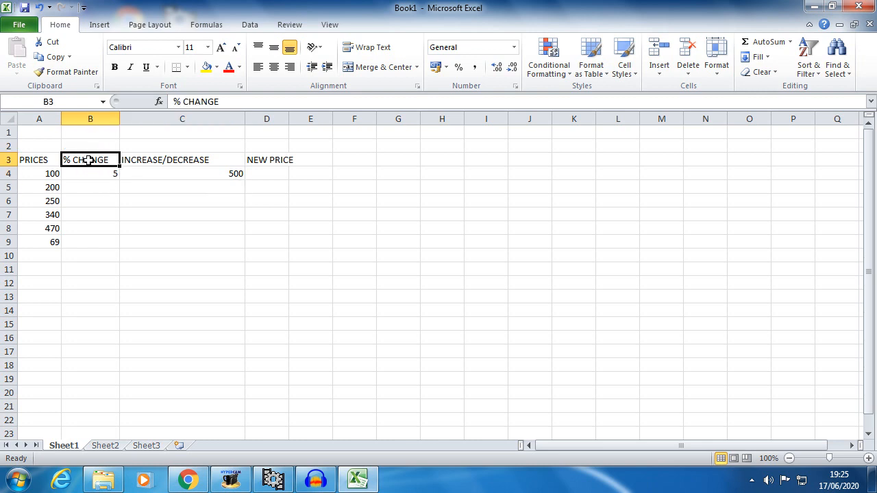
{"action": "left_click", "coordinate": [87, 174]}
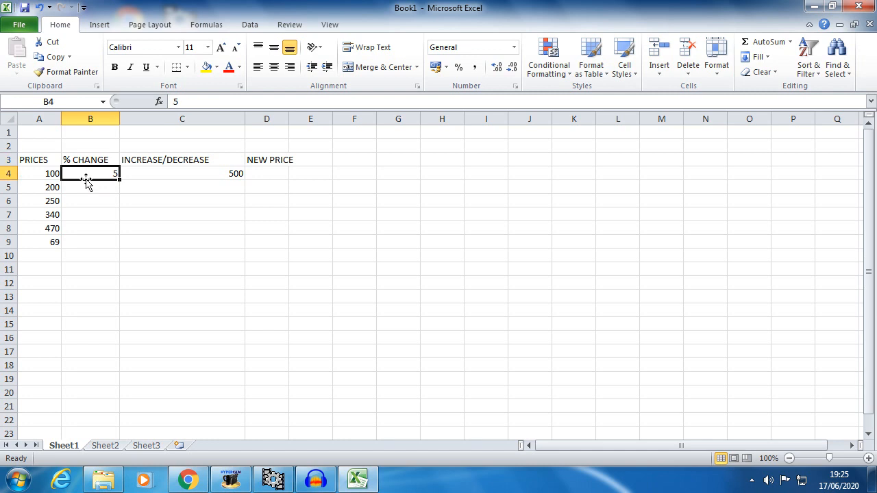
{"action": "left_click", "coordinate": [88, 171]}
{"action": "left_click", "coordinate": [515, 87]}
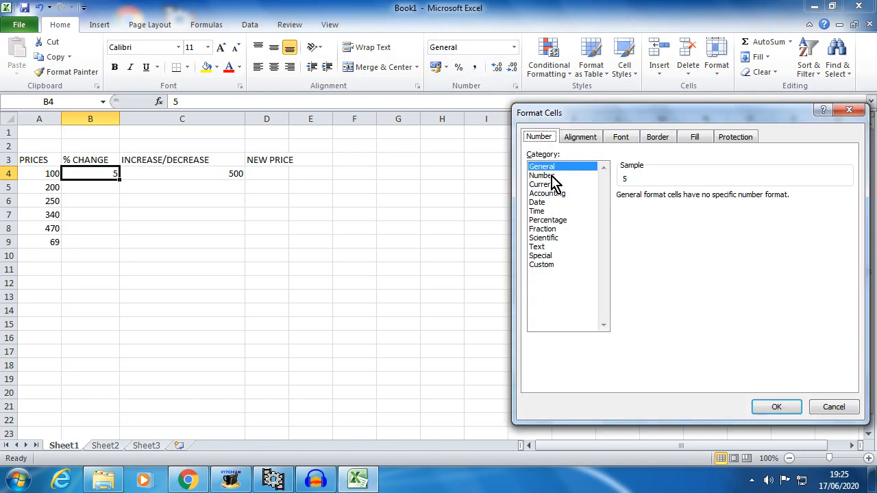
{"action": "left_click", "coordinate": [548, 220]}
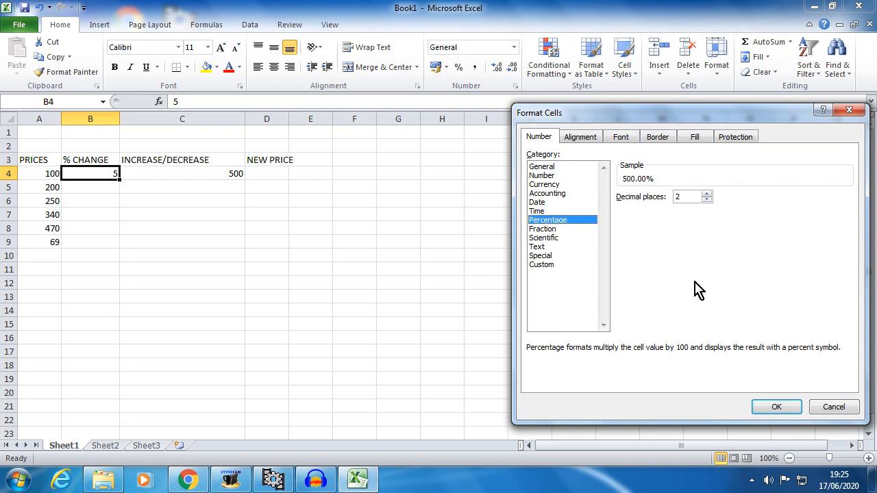
{"action": "left_click", "coordinate": [777, 407]}
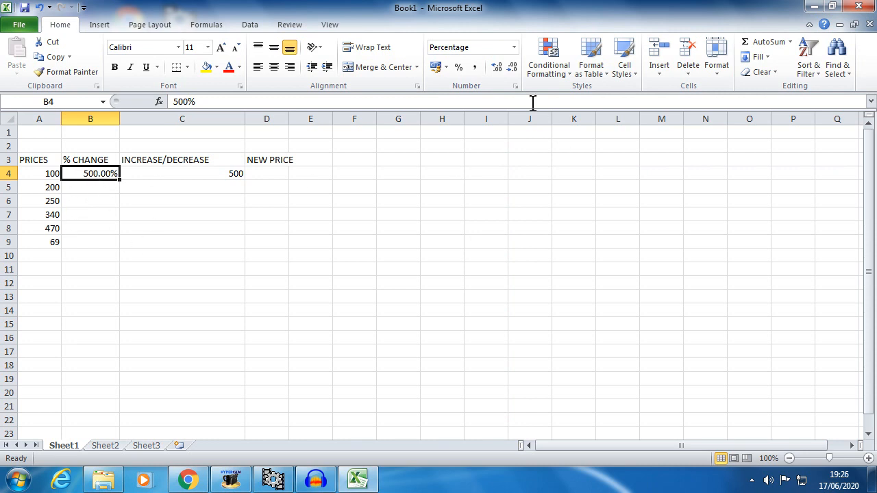
Undo the percentage formatting of cell B4 and enter 5% there as the % CHANGE value
{"action": "left_click", "coordinate": [515, 87]}
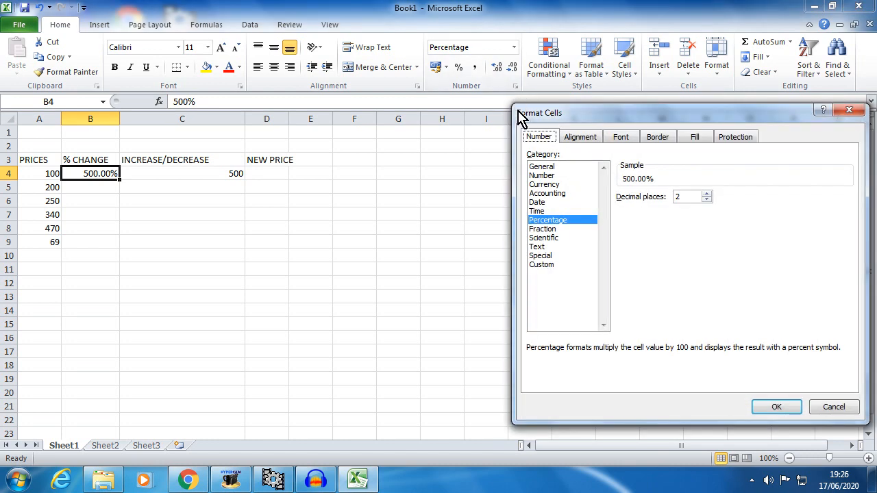
{"action": "left_click", "coordinate": [839, 409]}
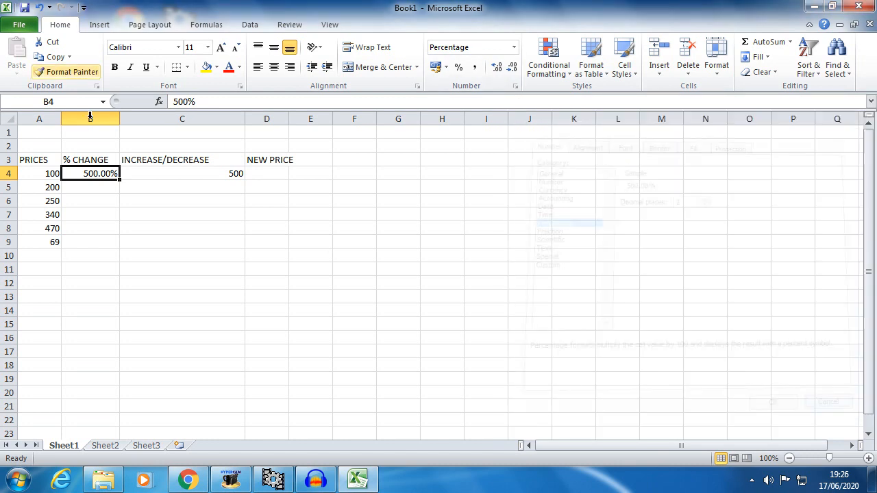
{"action": "left_click", "coordinate": [41, 10]}
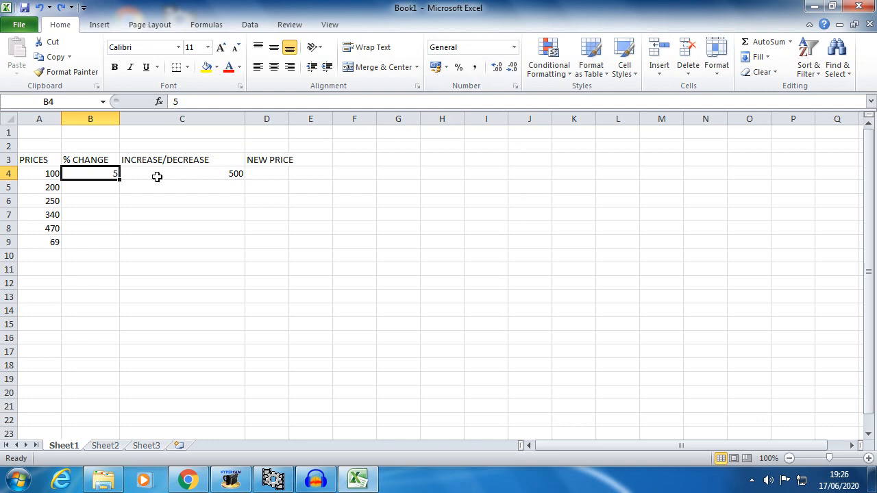
{"action": "type", "text": "5%"}
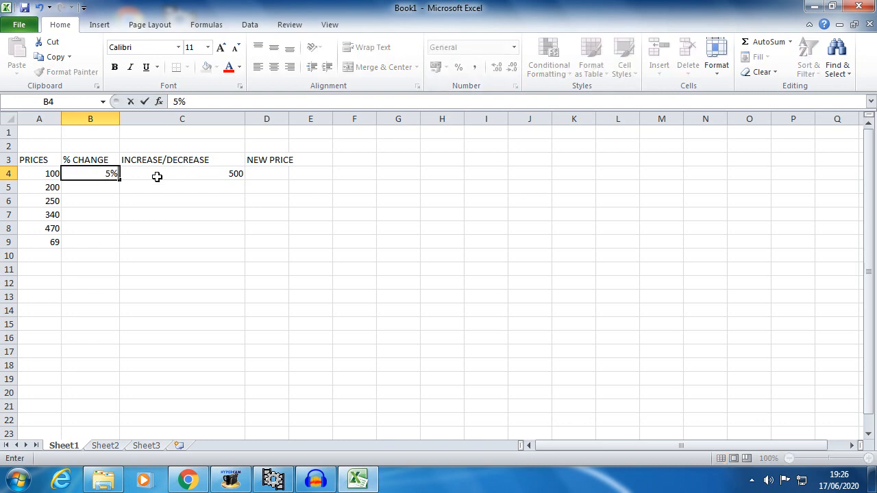
{"action": "key", "text": "Return"}
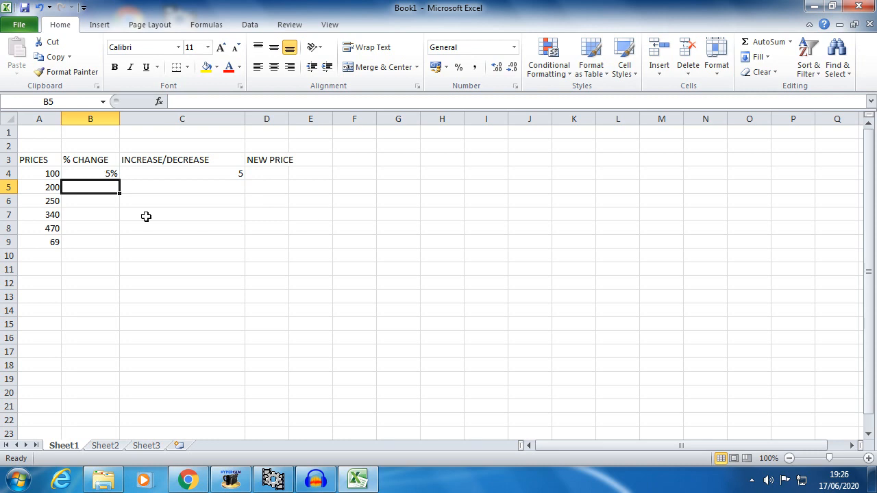
Enter 0.05 in cell B5 and format it as Percentage with 2 decimal places
{"action": "left_click", "coordinate": [105, 187]}
{"action": "type", "text": "0.05"}
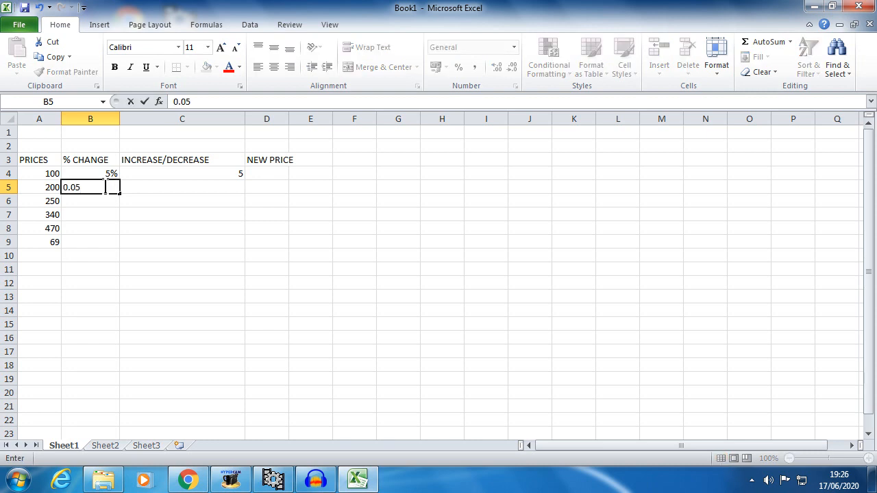
{"action": "key", "text": "Return"}
{"action": "left_click", "coordinate": [105, 187]}
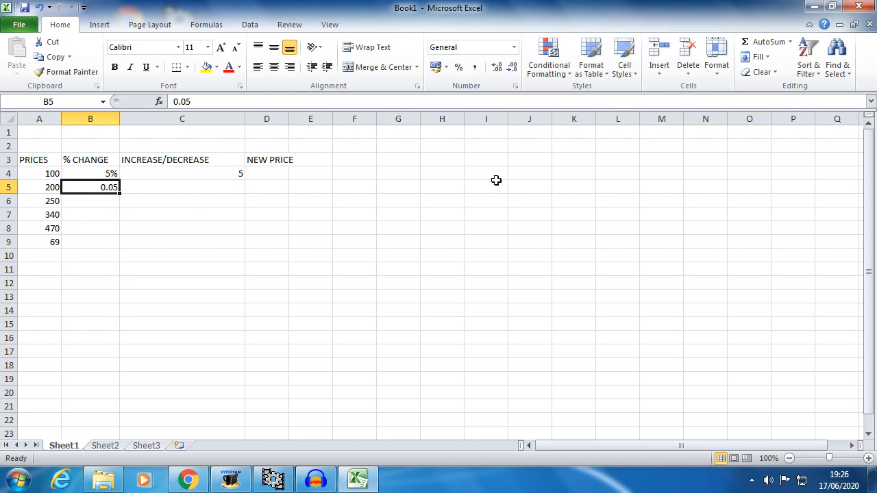
{"action": "left_click", "coordinate": [514, 87]}
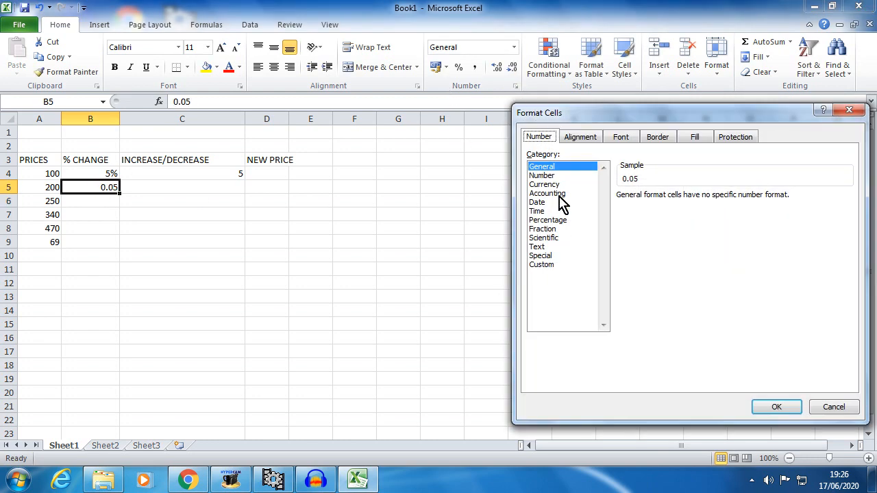
{"action": "left_click", "coordinate": [548, 221]}
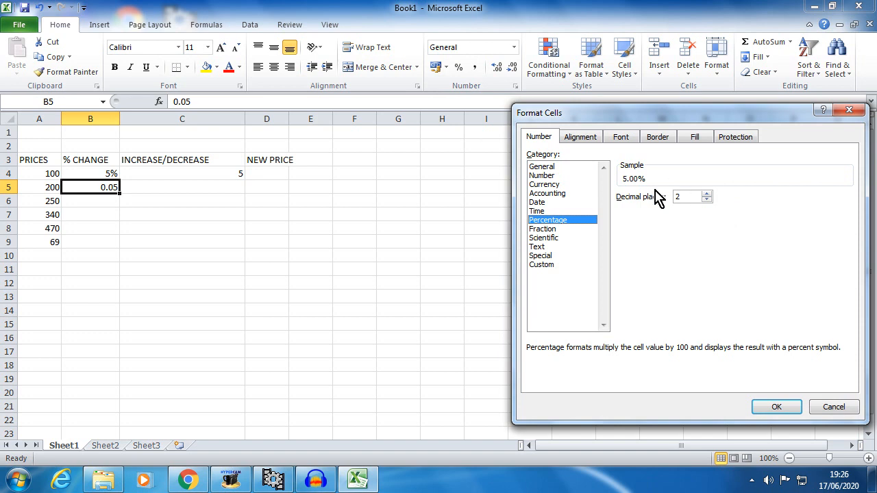
{"action": "left_click", "coordinate": [768, 405]}
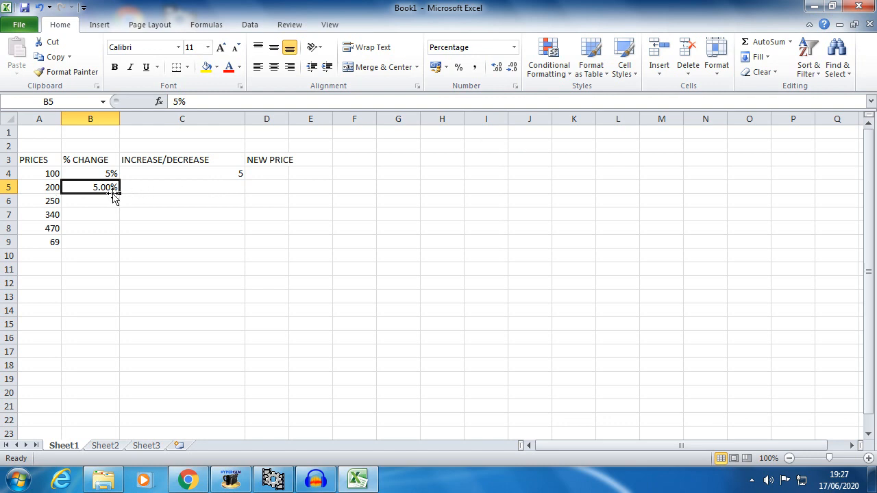
Fill the INCREASE/DECREASE formula from cell C4 down to C5 and check the copied formula against its source cells
{"action": "left_click", "coordinate": [212, 177]}
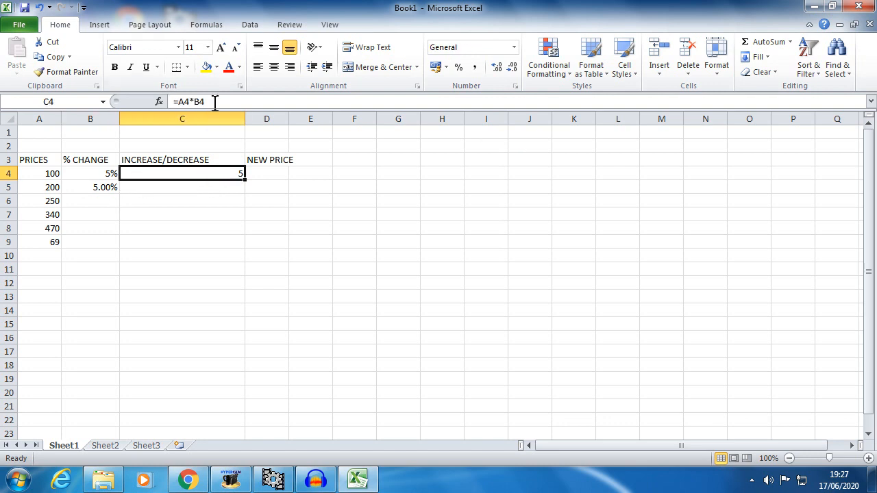
{"action": "left_click", "coordinate": [48, 174]}
{"action": "left_click", "coordinate": [42, 186]}
{"action": "left_click", "coordinate": [72, 189]}
{"action": "left_click", "coordinate": [236, 174]}
{"action": "left_click_drag", "start_coordinate": [244, 181], "coordinate": [243, 194]}
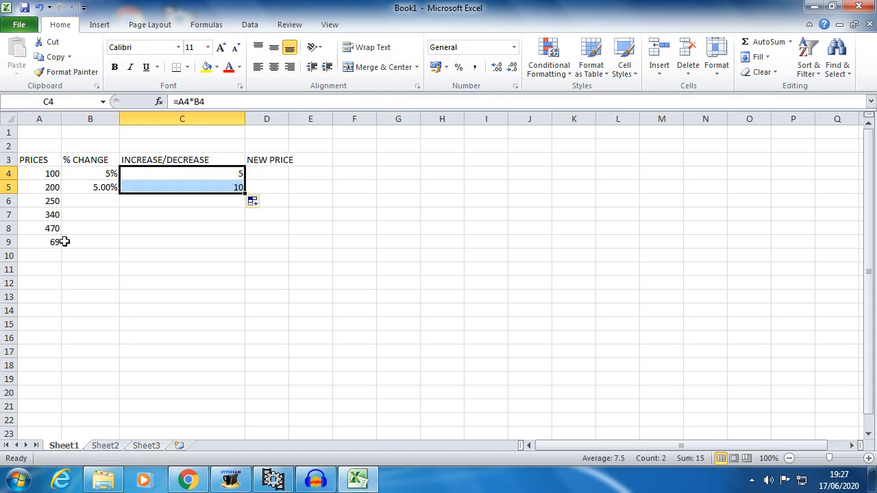
{"action": "left_click", "coordinate": [188, 187]}
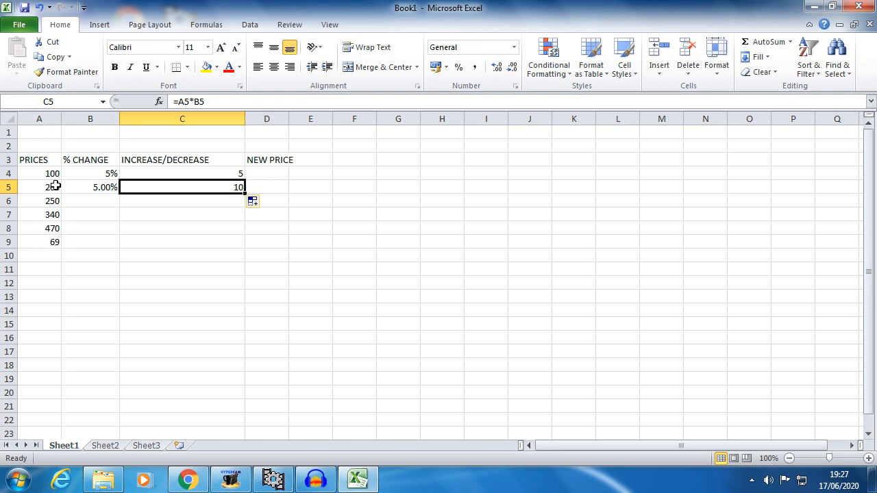
{"action": "left_click", "coordinate": [84, 173]}
{"action": "left_click", "coordinate": [47, 173]}
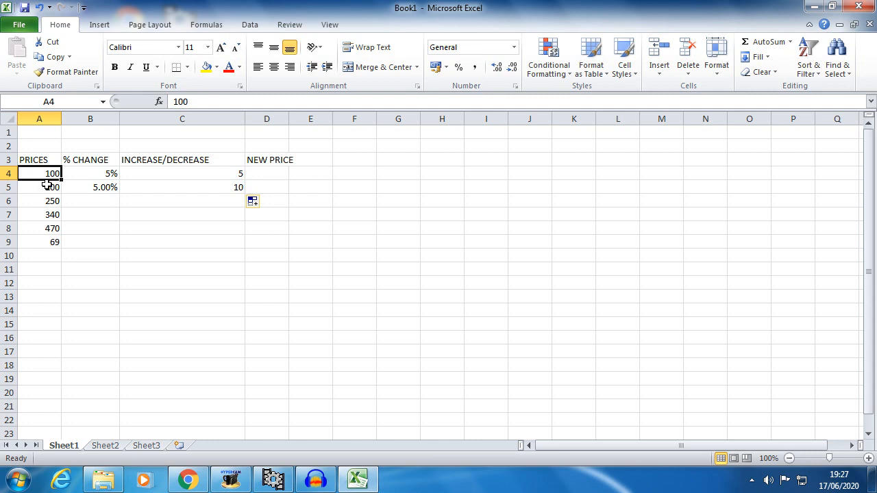
{"action": "left_click", "coordinate": [203, 190]}
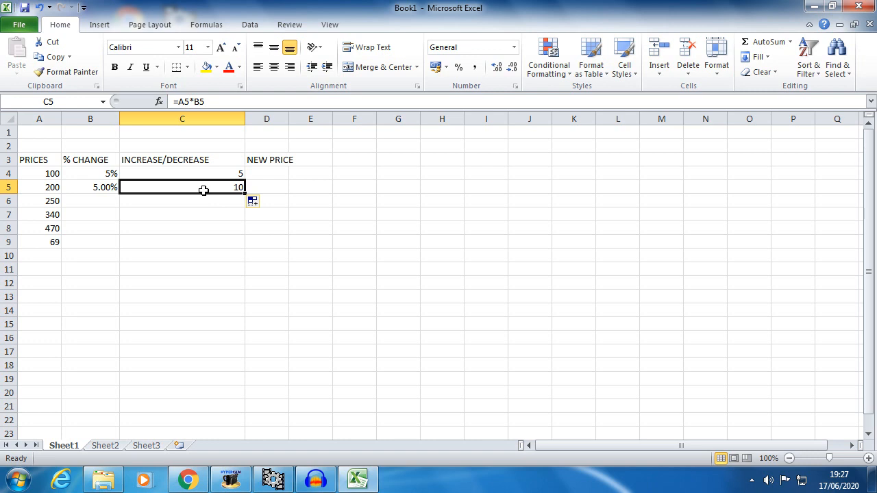
Fill the % CHANGE value from cell B5 down to B9
{"action": "left_click", "coordinate": [95, 202]}
{"action": "left_click", "coordinate": [108, 188]}
{"action": "left_click_drag", "start_coordinate": [118, 194], "coordinate": [114, 252]}
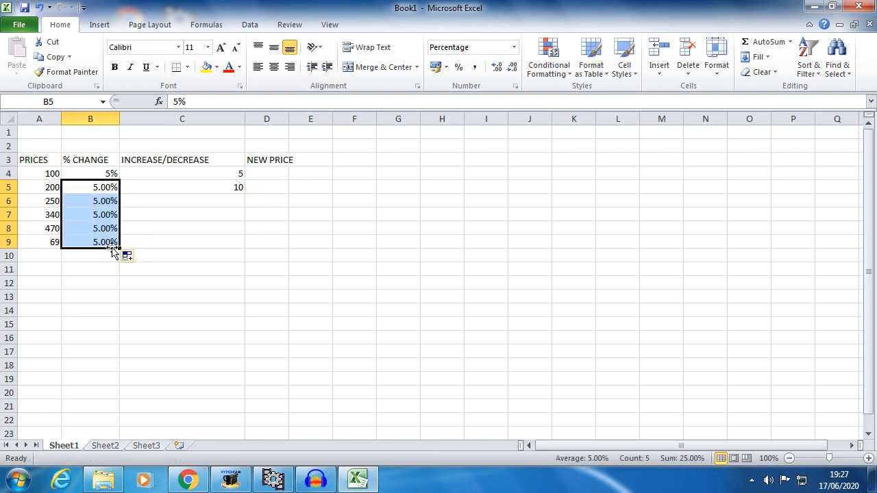
{"action": "left_click", "coordinate": [96, 190]}
{"action": "left_click", "coordinate": [83, 199]}
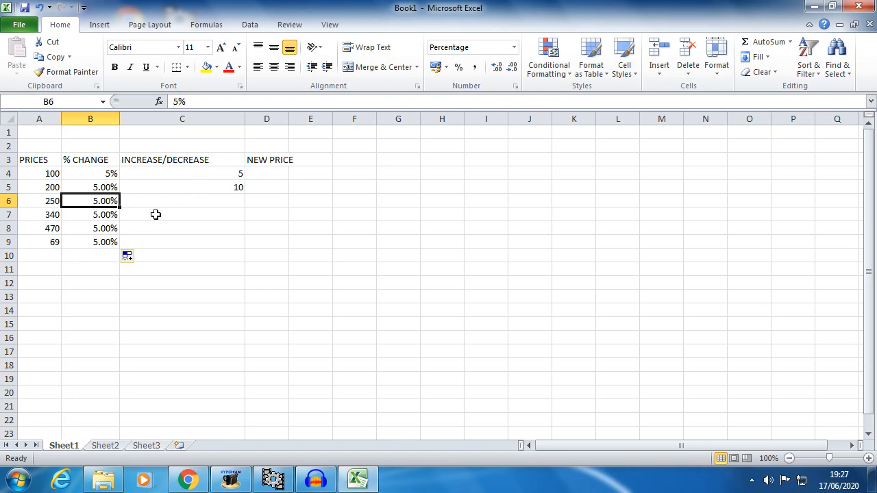
Fill the formula from C5 down to C9, and clear the INCREASE/DECREASE cells C4:C9
{"action": "left_click", "coordinate": [181, 191]}
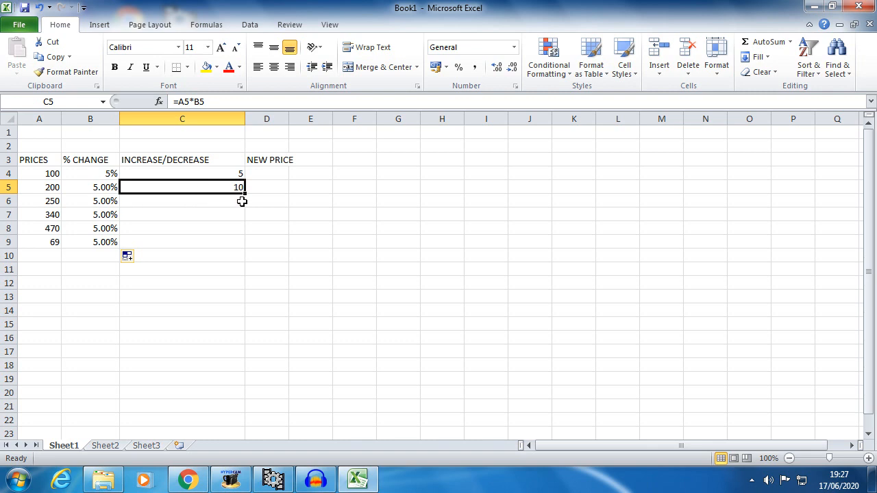
{"action": "left_click_drag", "start_coordinate": [244, 194], "coordinate": [241, 246]}
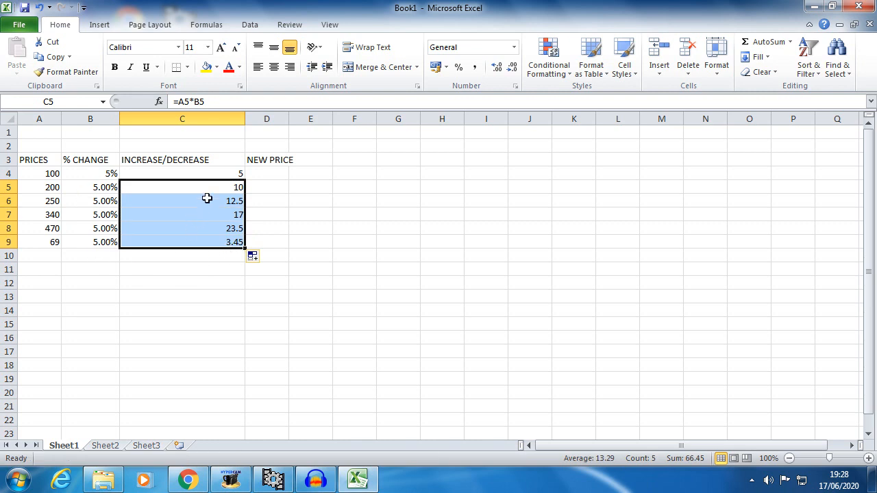
{"action": "left_click_drag", "start_coordinate": [209, 176], "coordinate": [210, 242]}
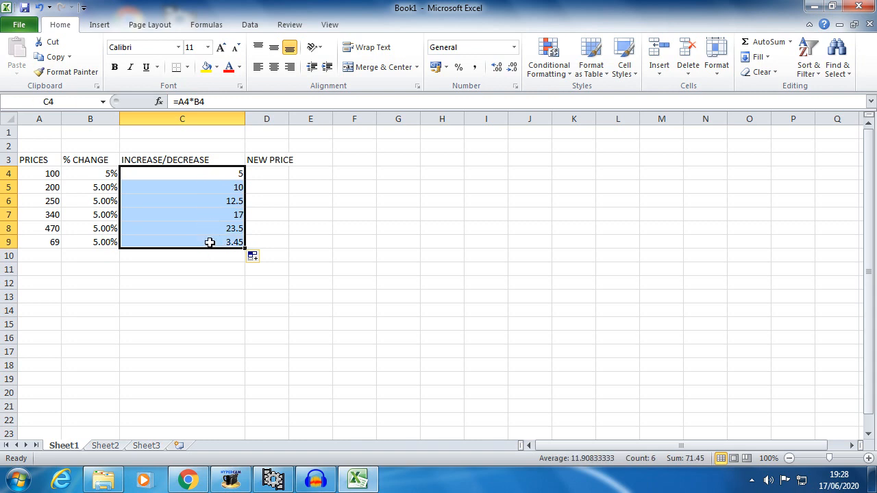
{"action": "key", "text": "Delete"}
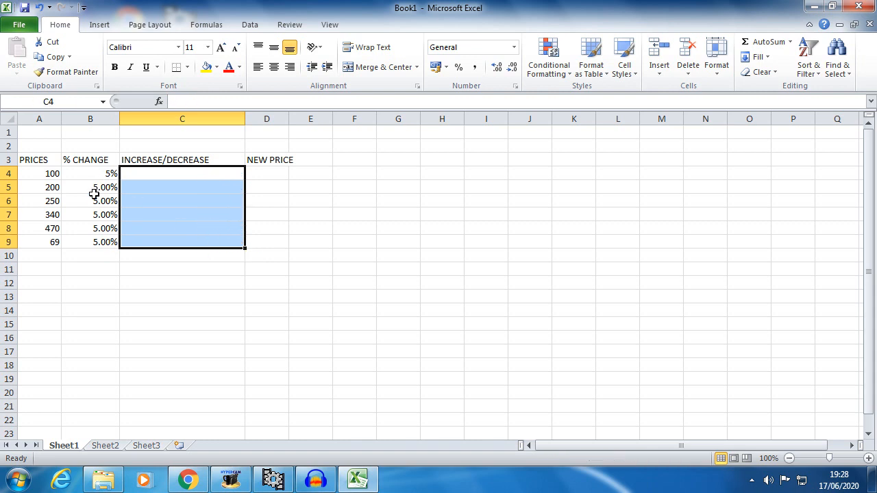
Change the % CHANGE value in cell B5 to -5%
{"action": "left_click", "coordinate": [89, 187]}
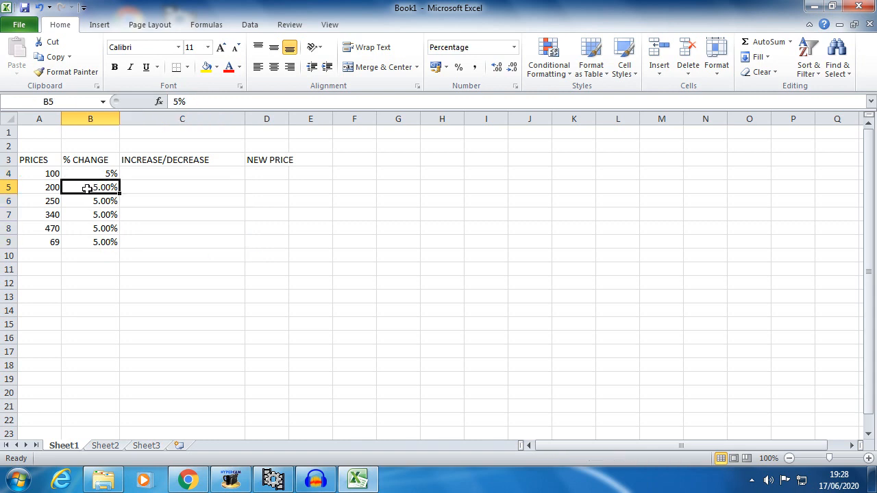
{"action": "double_click", "coordinate": [85, 187]}
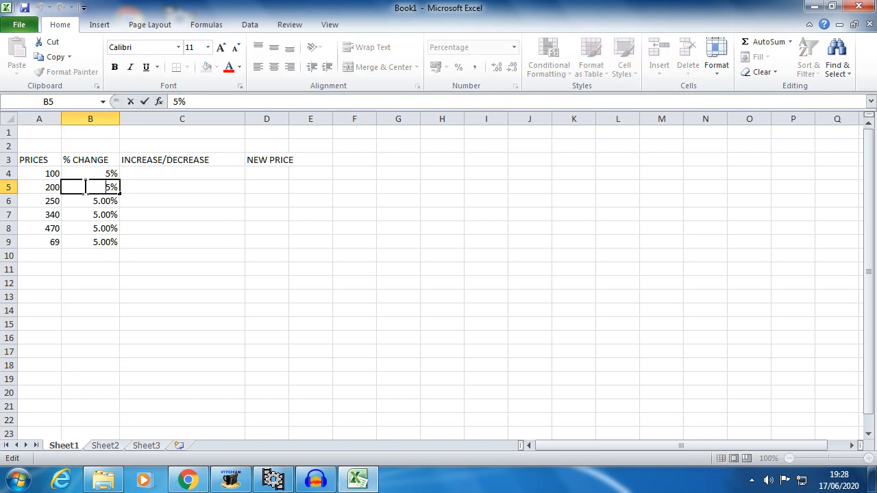
{"action": "type", "text": "-"}
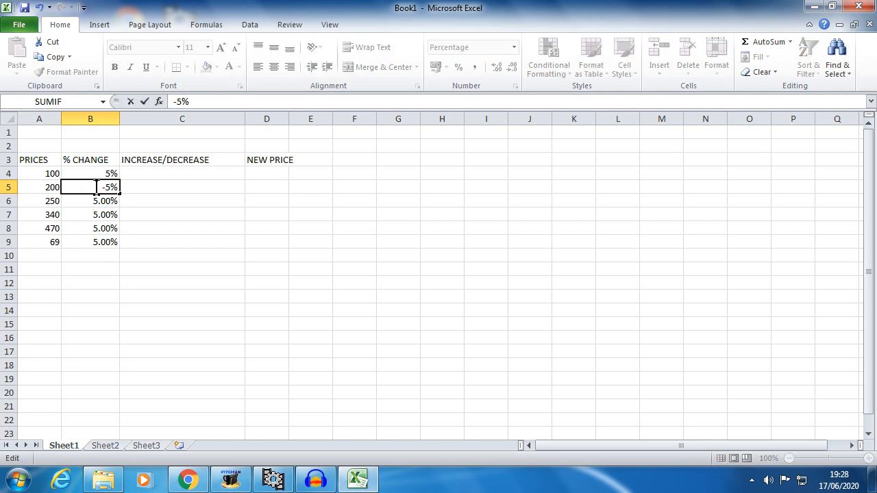
{"action": "key", "text": "Return"}
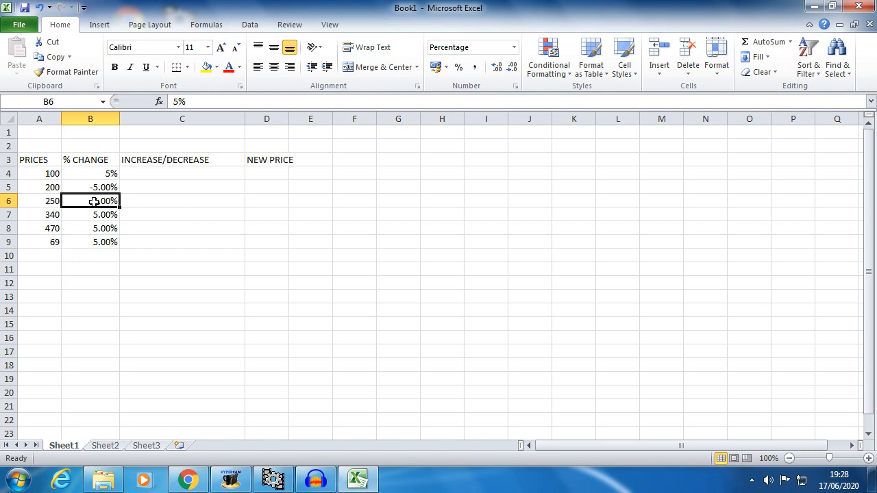
Change the % CHANGE value in cell B8 to -5%
{"action": "left_click", "coordinate": [91, 226]}
{"action": "double_click", "coordinate": [89, 228]}
{"action": "type", "text": "-5"}
{"action": "left_click", "coordinate": [123, 269]}
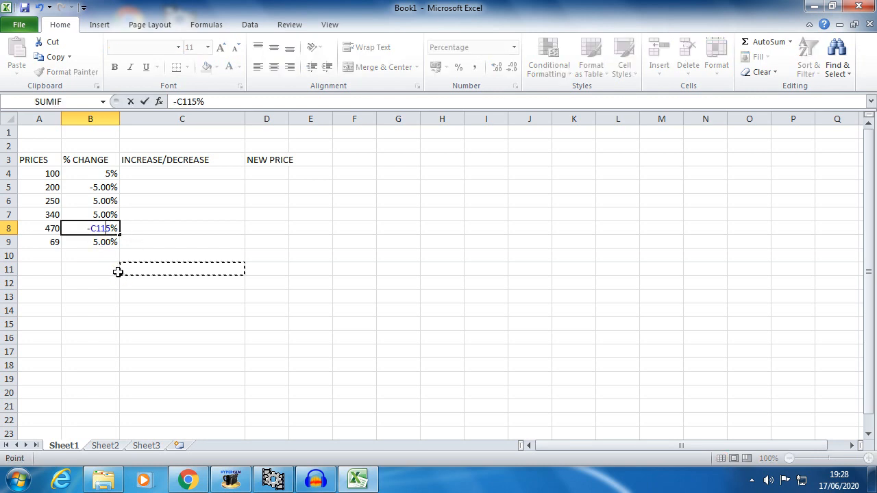
{"action": "key", "text": "BackSpace"}
{"action": "key", "text": "BackSpace"}
{"action": "key", "text": "BackSpace"}
{"action": "key", "text": "BackSpace"}
{"action": "type", "text": "-"}
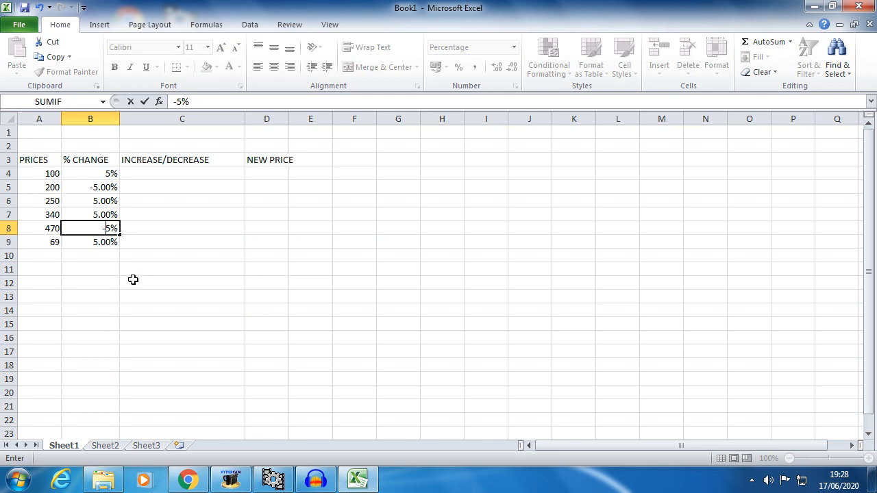
{"action": "key", "text": "Return"}
Enter the formula =A4*B4 in cell C4 under INCREASE/DECREASE
{"action": "left_click", "coordinate": [150, 173]}
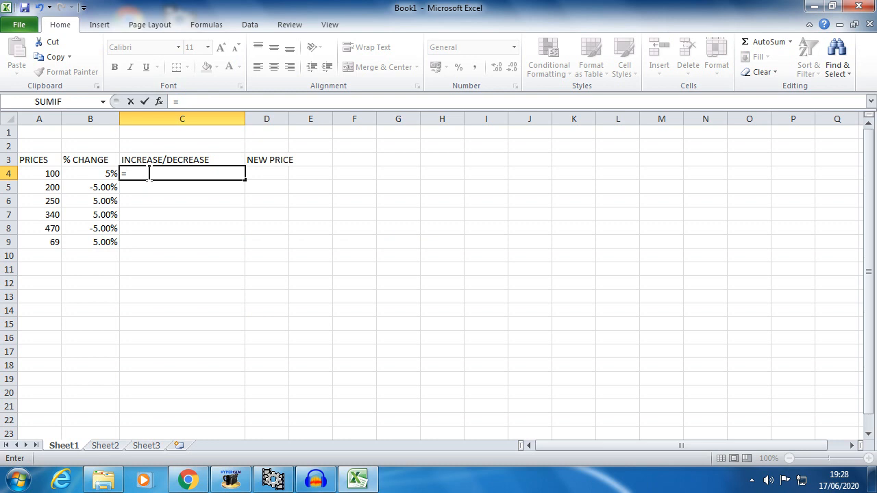
{"action": "left_click", "coordinate": [34, 171]}
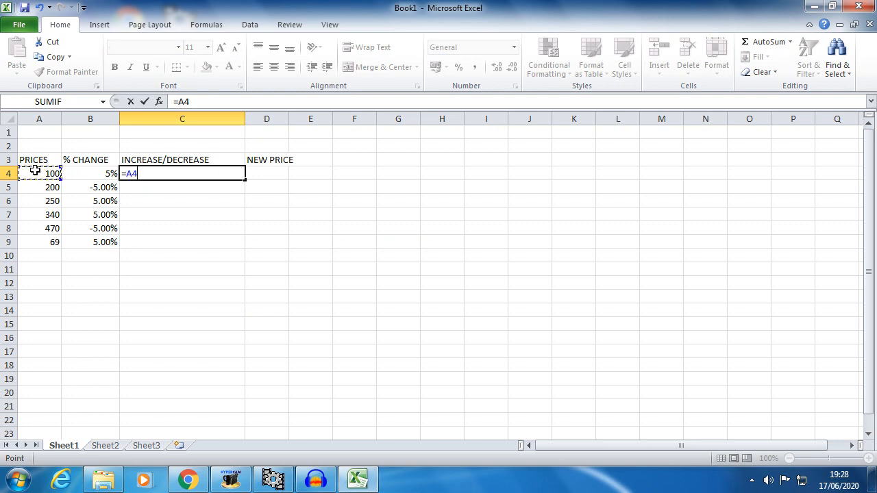
{"action": "type", "text": "*"}
{"action": "left_click", "coordinate": [88, 173]}
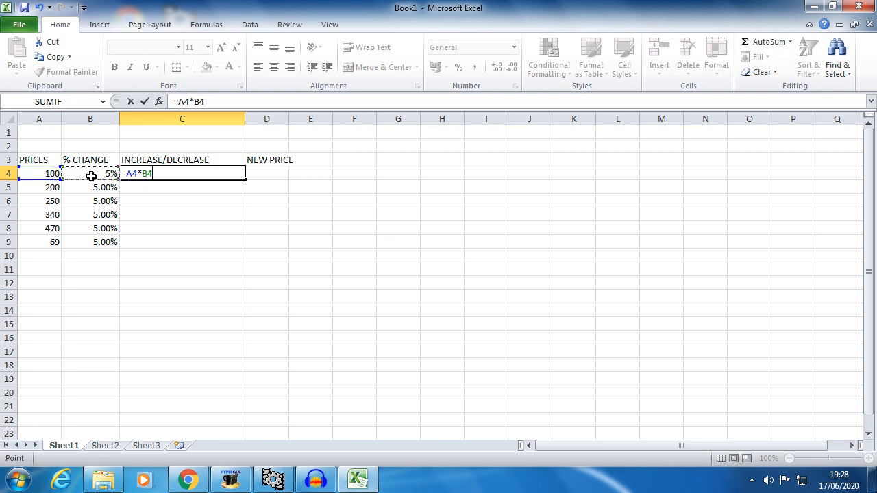
{"action": "key", "text": "Return"}
Fill the INCREASE/DECREASE formula from cell C4 down to C9
{"action": "left_click", "coordinate": [231, 176]}
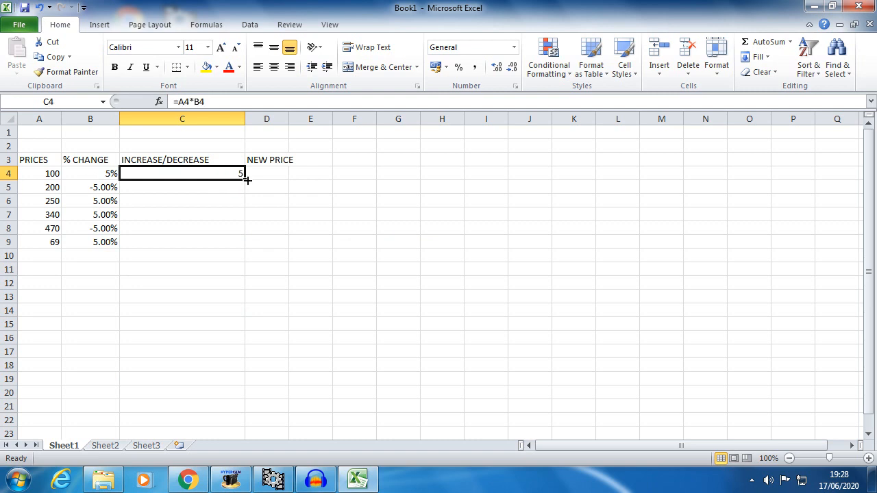
{"action": "left_click_drag", "start_coordinate": [246, 179], "coordinate": [243, 199]}
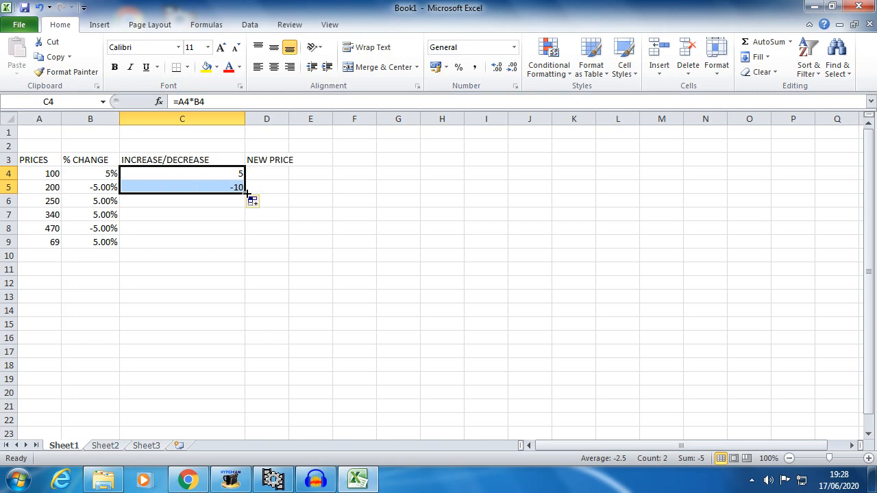
{"action": "left_click_drag", "start_coordinate": [245, 195], "coordinate": [240, 255]}
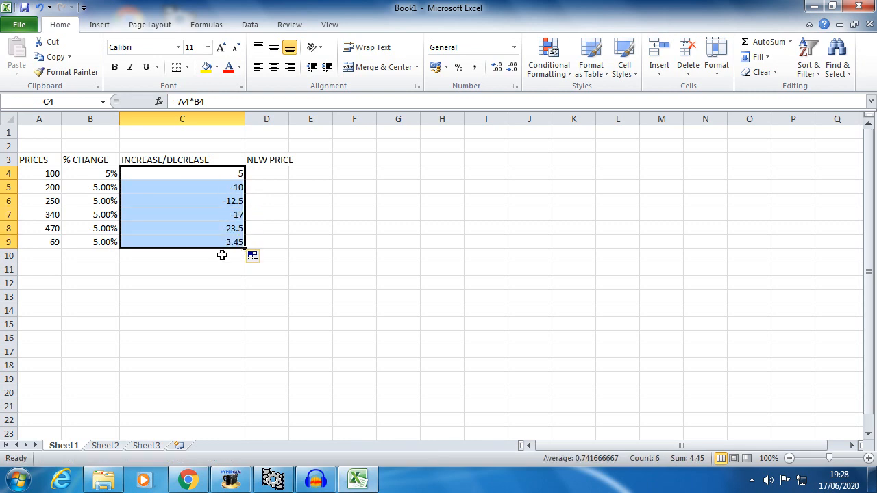
{"action": "left_click", "coordinate": [265, 177]}
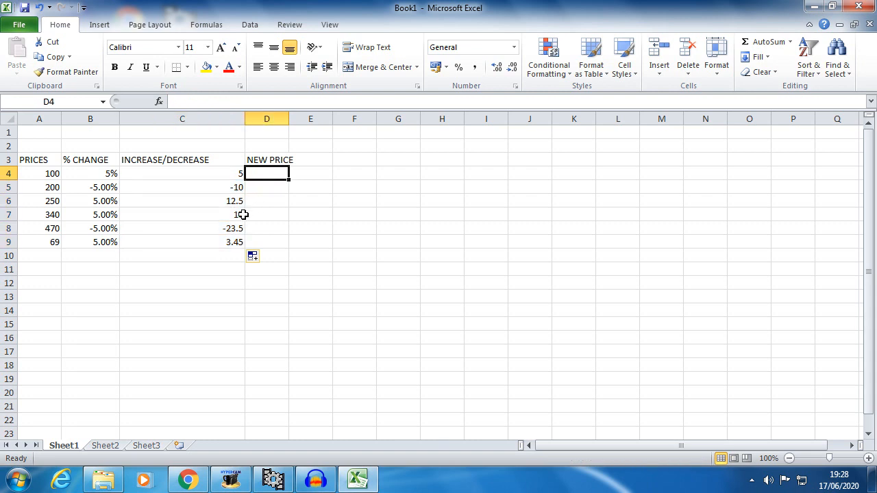
{"action": "left_click", "coordinate": [185, 172]}
{"action": "left_click", "coordinate": [43, 174]}
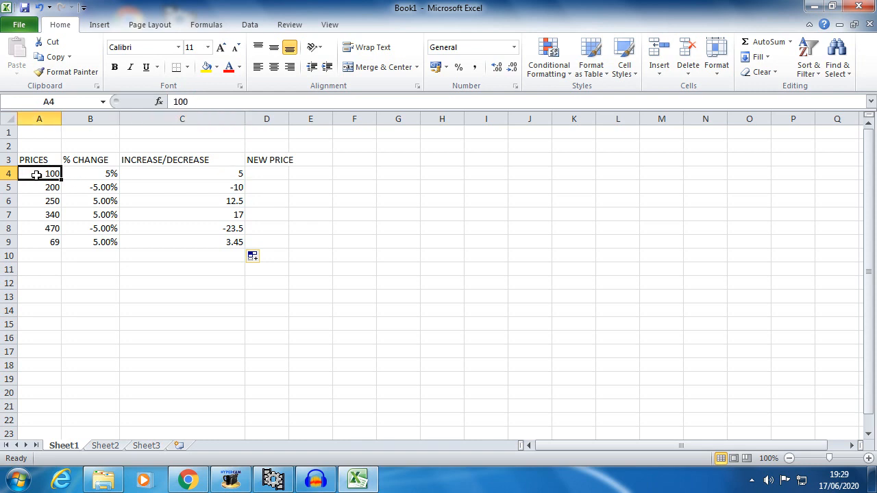
{"action": "left_click", "coordinate": [152, 173]}
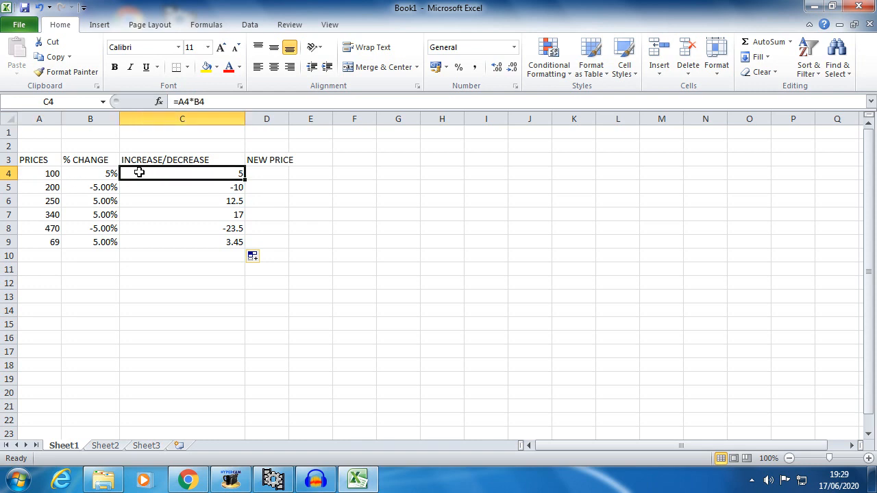
{"action": "left_click", "coordinate": [262, 174]}
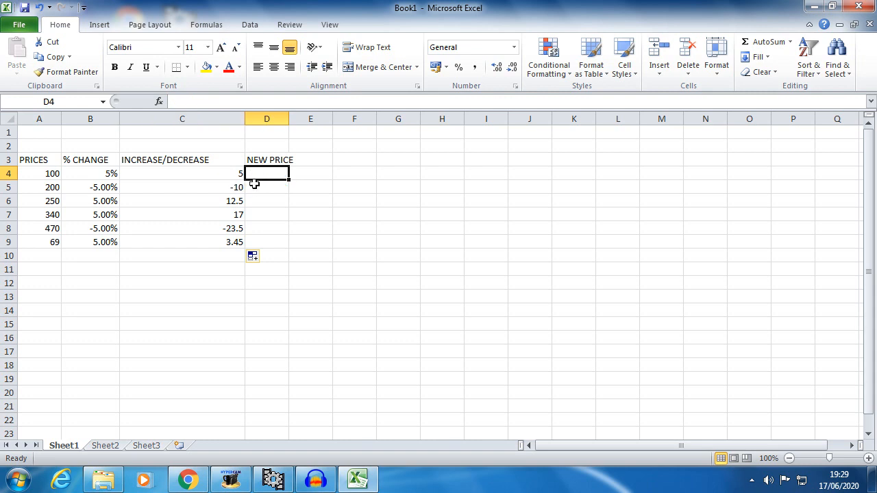
{"action": "type", "text": "="}
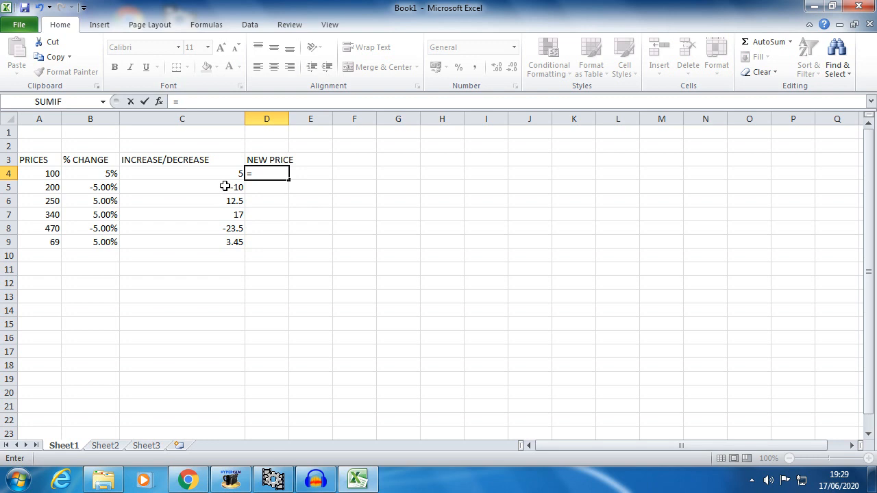
{"action": "left_click", "coordinate": [230, 189]}
{"action": "key", "text": "Escape"}
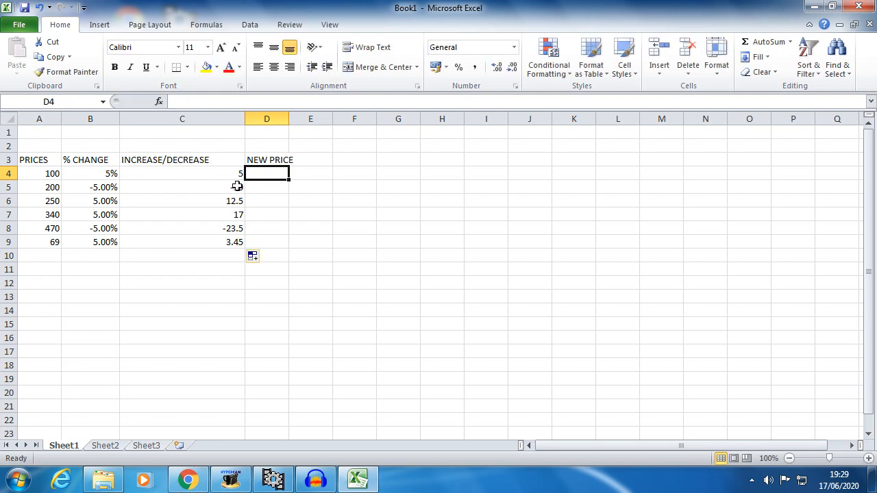
{"action": "left_click", "coordinate": [235, 186]}
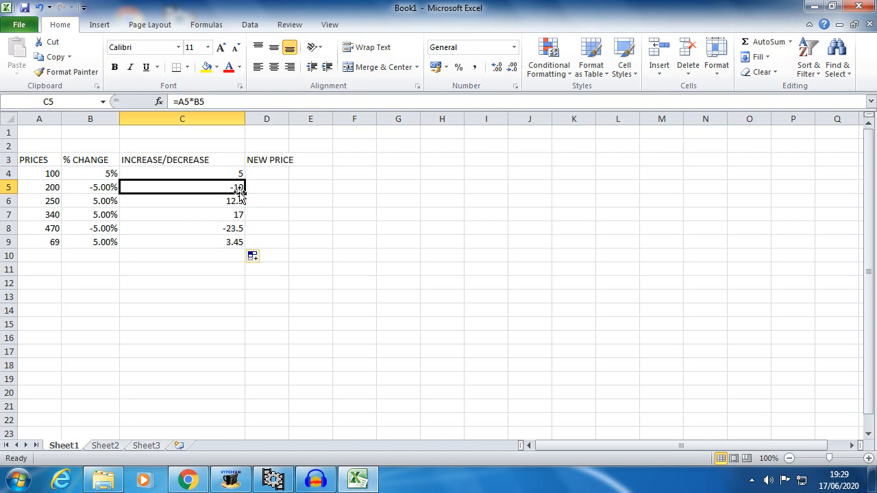
Enter the formula =A4+C4 in cell D4 under NEW PRICE
{"action": "left_click", "coordinate": [270, 175]}
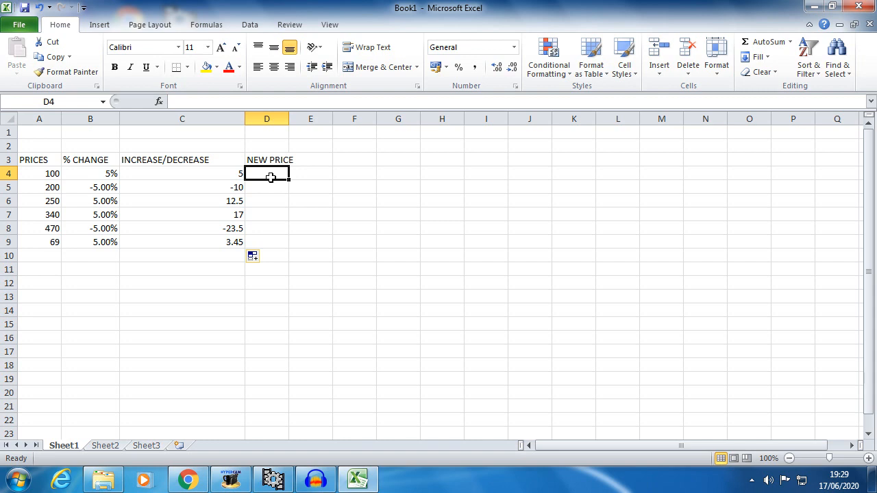
{"action": "type", "text": "="}
{"action": "left_click", "coordinate": [31, 173]}
{"action": "type", "text": "+"}
{"action": "left_click", "coordinate": [183, 174]}
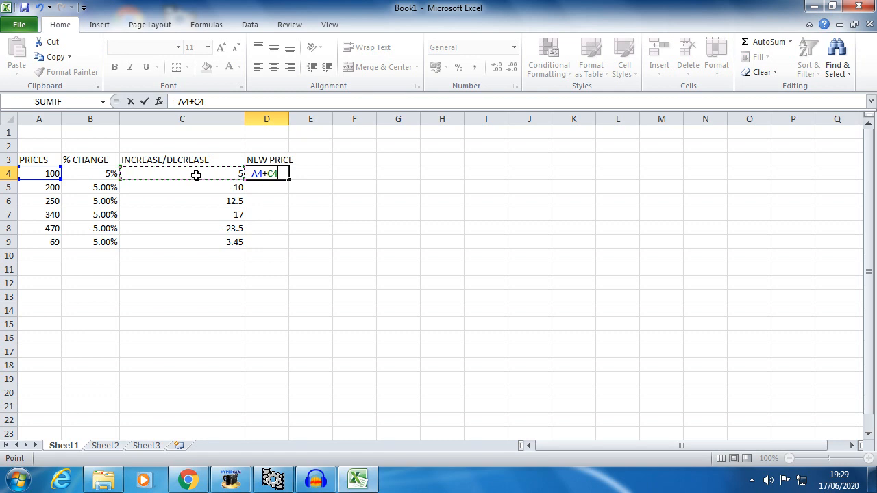
{"action": "key", "text": "Return"}
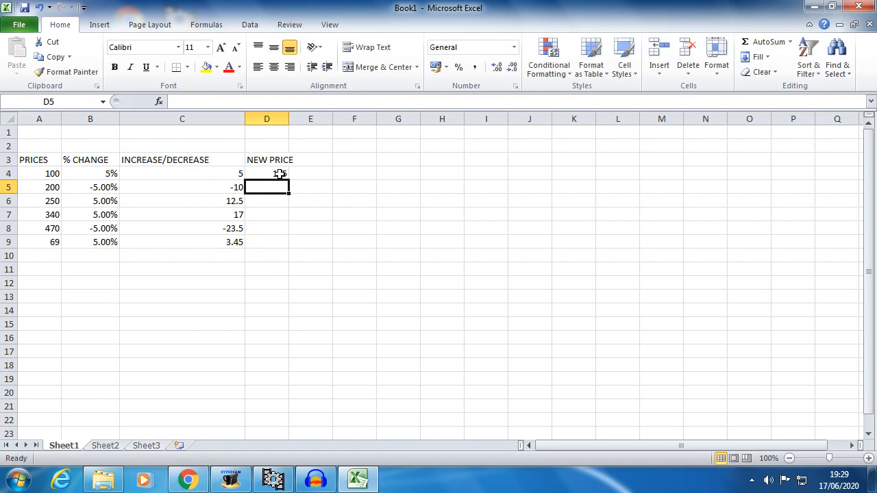
Enter the formula =A5+C5 in cell D5 and fill it down to D9
{"action": "type", "text": "="}
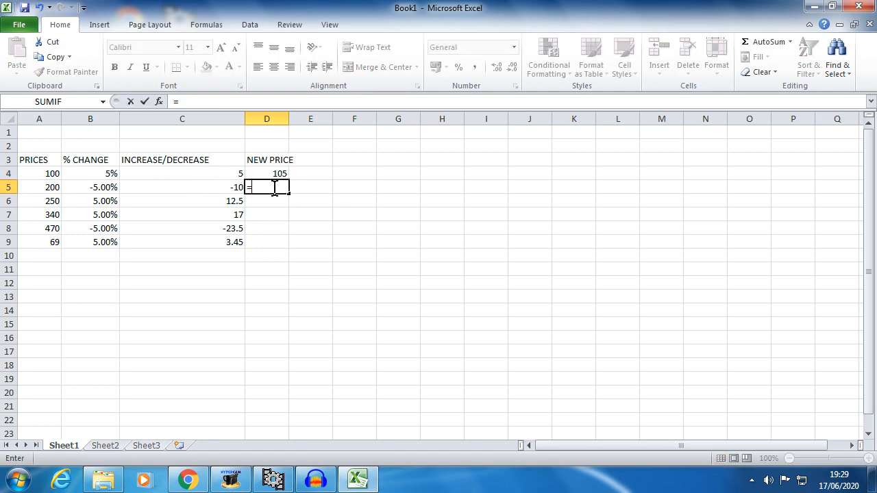
{"action": "left_click", "coordinate": [50, 188]}
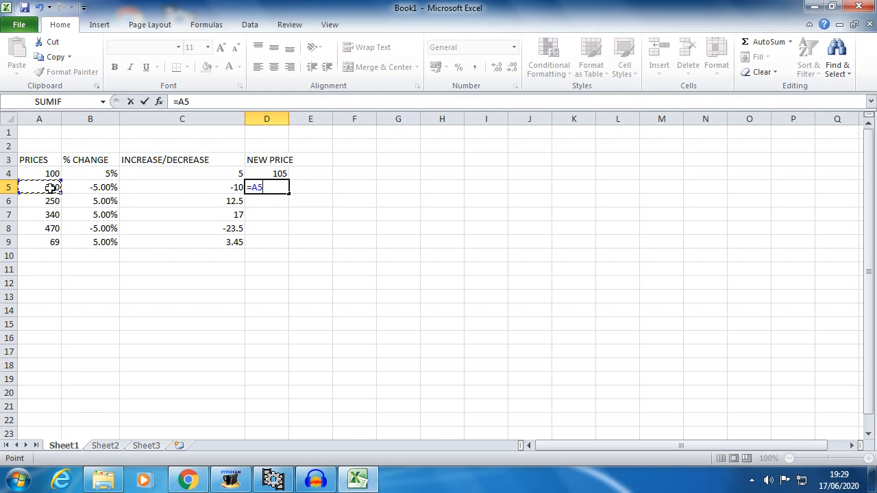
{"action": "type", "text": "+"}
{"action": "left_click", "coordinate": [174, 188]}
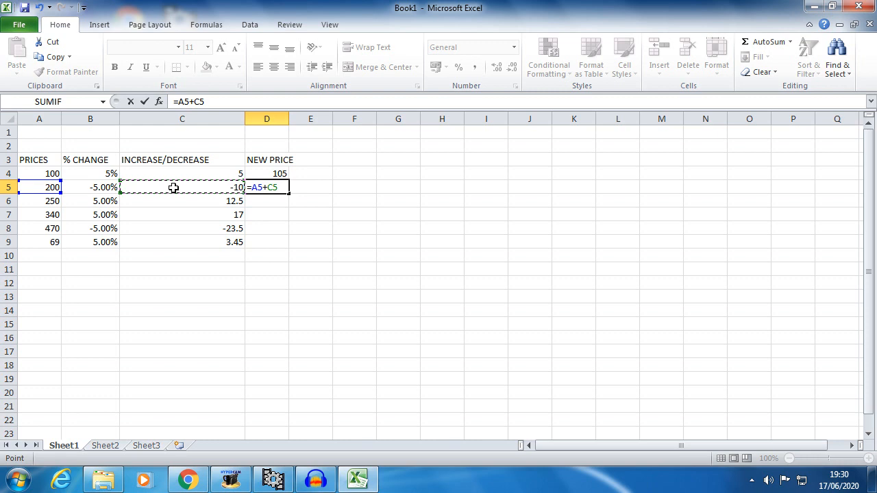
{"action": "key", "text": "Return"}
{"action": "left_click", "coordinate": [283, 185]}
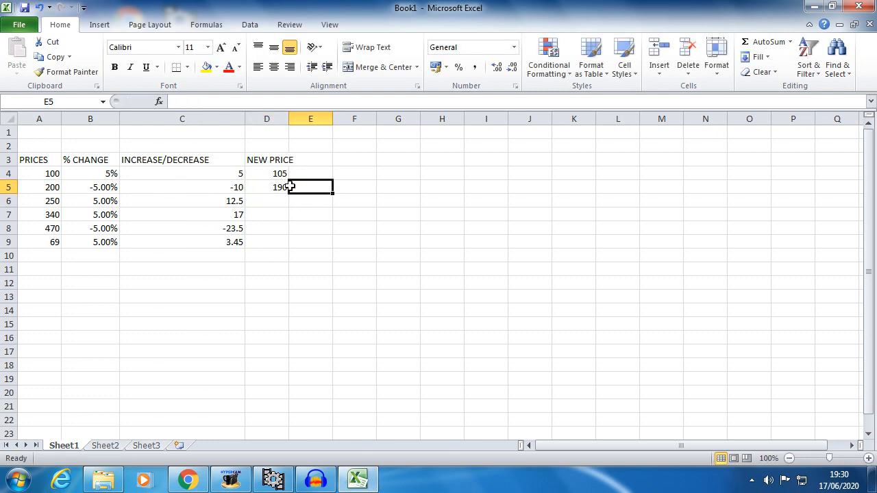
{"action": "left_click_drag", "start_coordinate": [289, 194], "coordinate": [289, 249]}
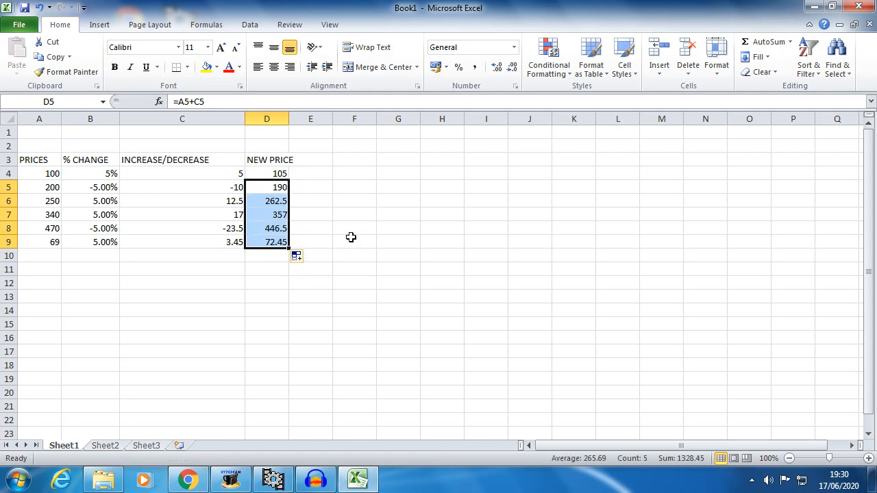
Examine the % CHANGE, INCREASE/DECREASE and NEW PRICE values in rows 4 to 9
{"action": "left_click", "coordinate": [43, 229]}
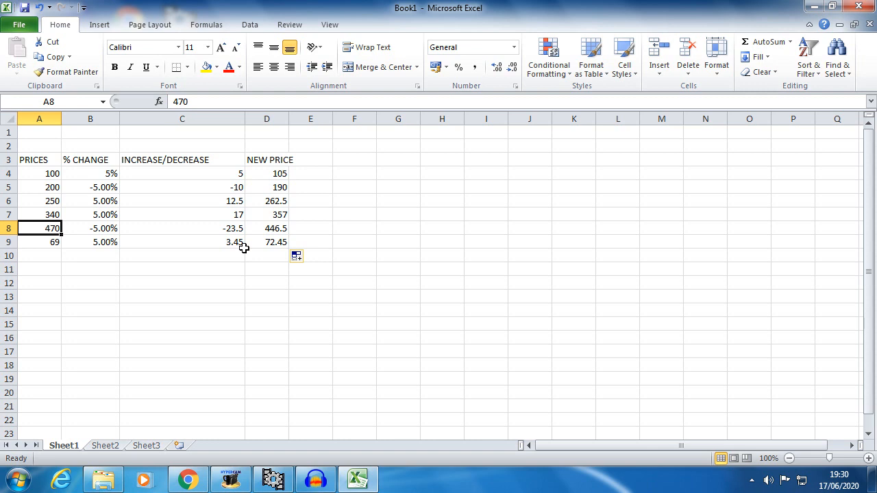
{"action": "left_click", "coordinate": [153, 174]}
{"action": "left_click_drag", "start_coordinate": [103, 173], "coordinate": [141, 243]}
{"action": "left_click_drag", "start_coordinate": [267, 173], "coordinate": [268, 242]}
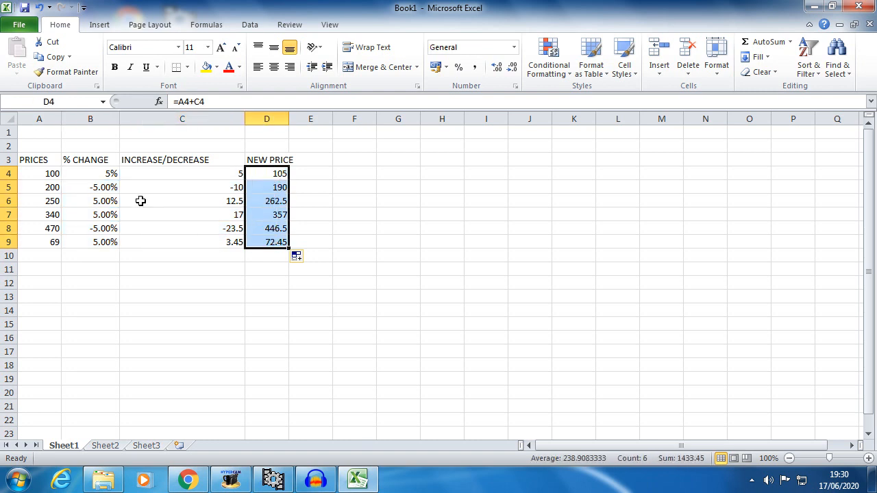
{"action": "left_click", "coordinate": [100, 122]}
{"action": "left_click_drag", "start_coordinate": [100, 121], "coordinate": [143, 129]}
{"action": "left_click", "coordinate": [137, 187]}
{"action": "left_click_drag", "start_coordinate": [99, 174], "coordinate": [153, 238]}
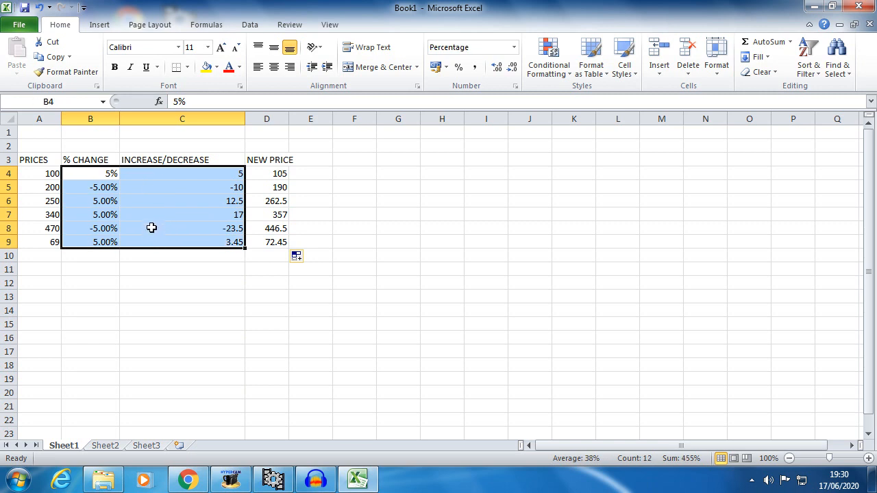
Widen column D so that the NEW PRICE heading fits inside it
{"action": "left_click", "coordinate": [301, 145]}
{"action": "left_click_drag", "start_coordinate": [289, 122], "coordinate": [301, 125]}
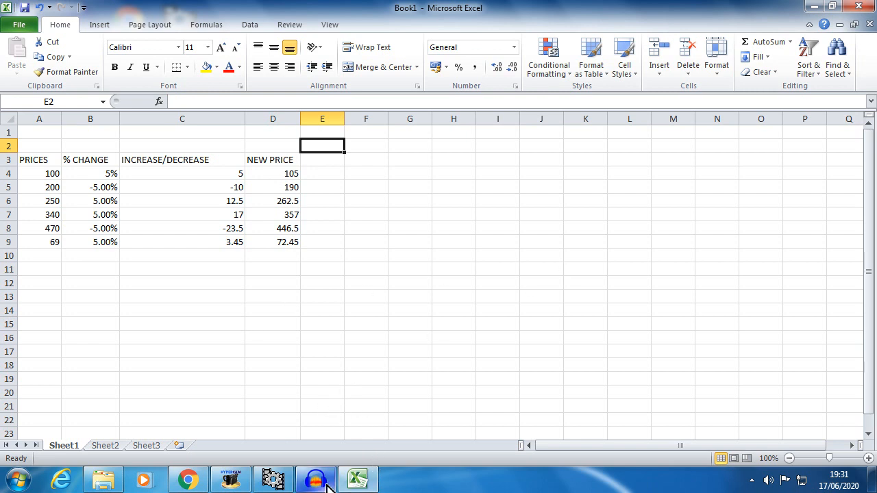
{"action": "left_click", "coordinate": [245, 484]}
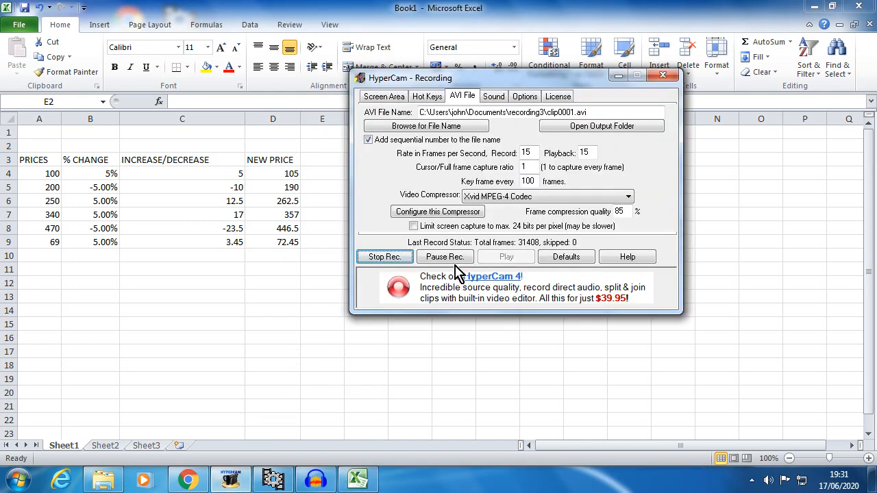